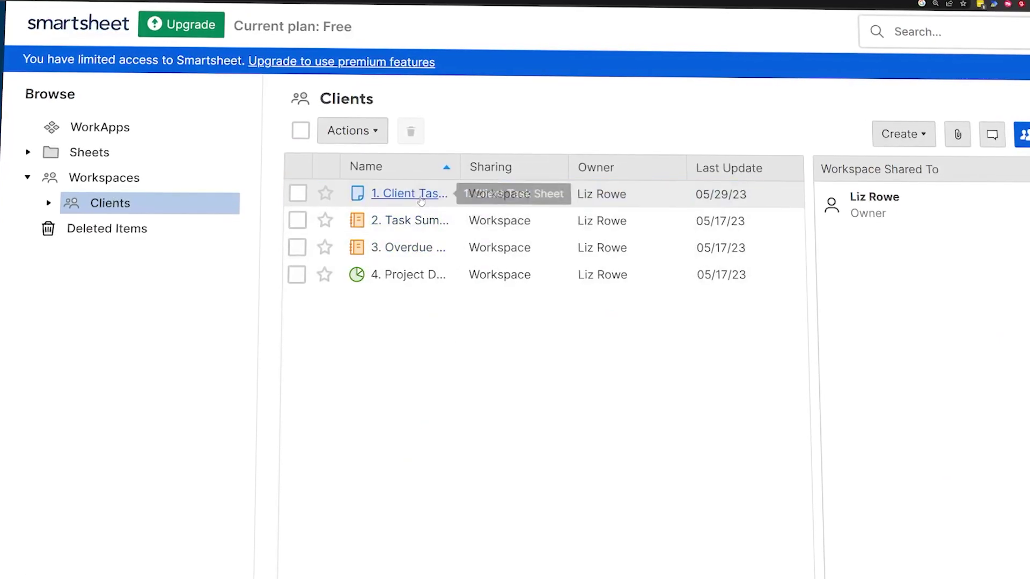
- Open the Client Task Sheet in Card View and move the Update SharePoint Site card into In Progress
click(421, 195)
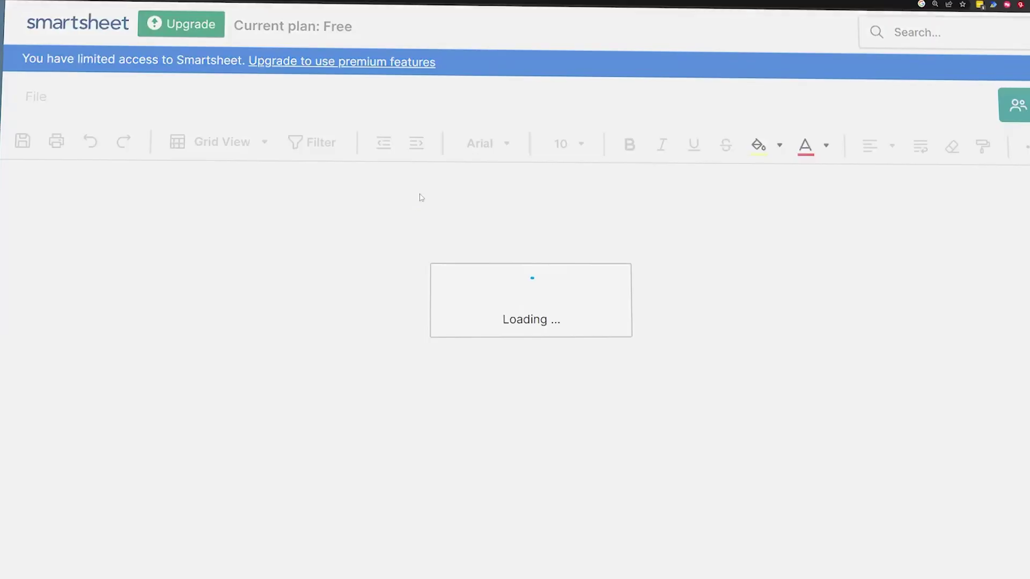
click(225, 142)
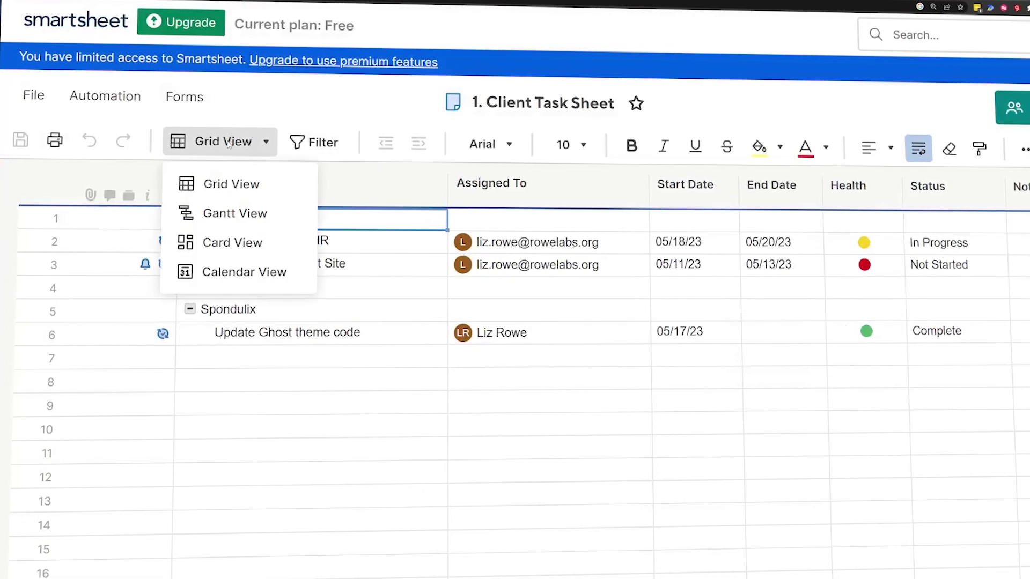
click(233, 254)
drag(202, 292, 352, 409)
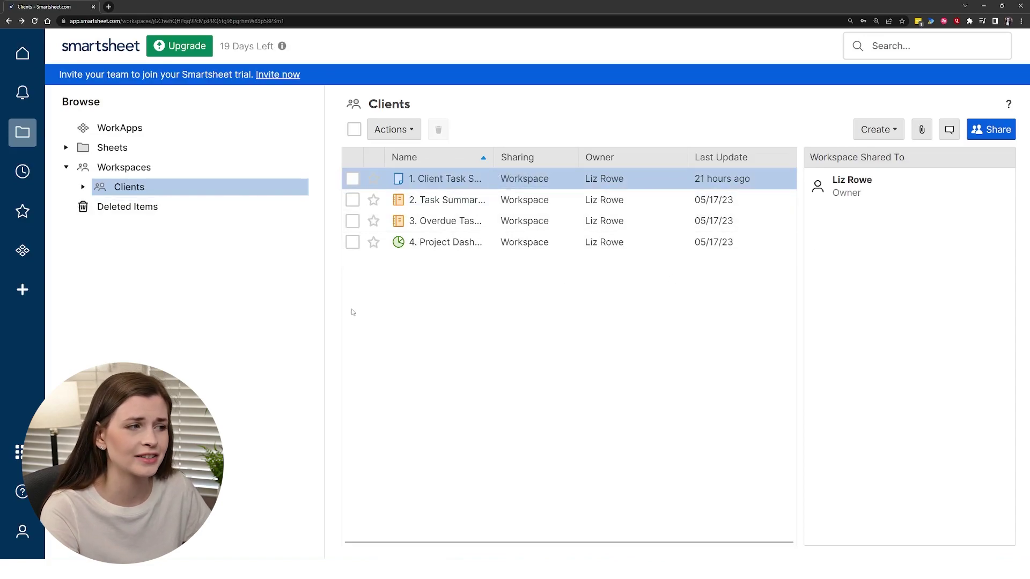
- Widen the item list to show full names, select 1. Client Task Sheet, and bring up the Create options
drag(324, 308, 244, 308)
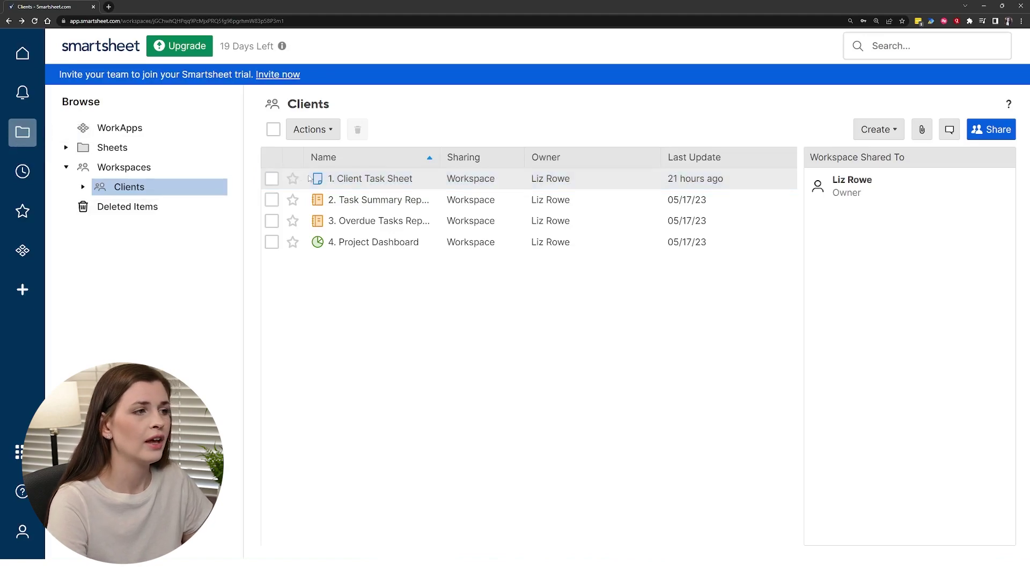
click(399, 188)
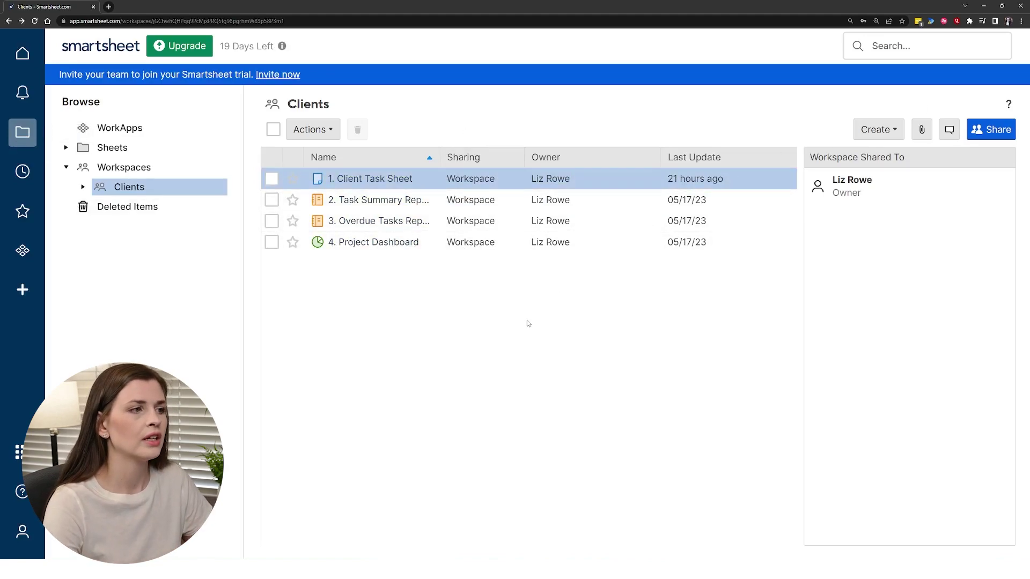
click(363, 181)
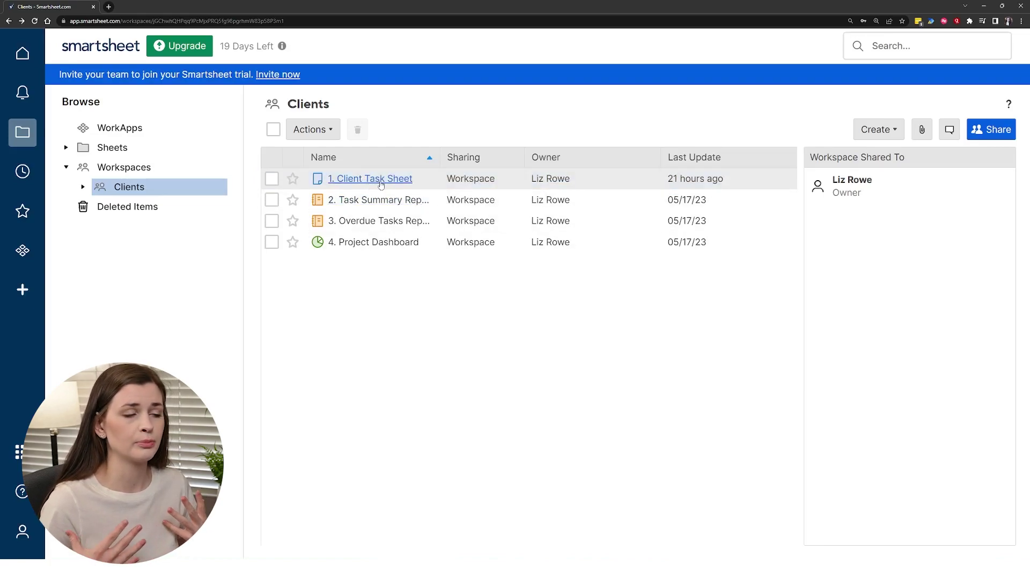
click(380, 186)
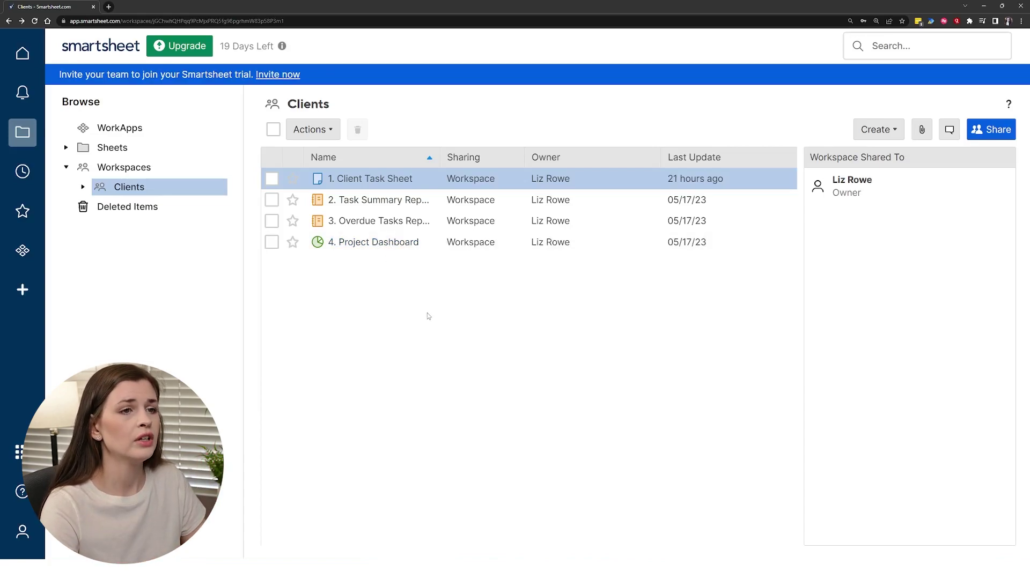
click(900, 128)
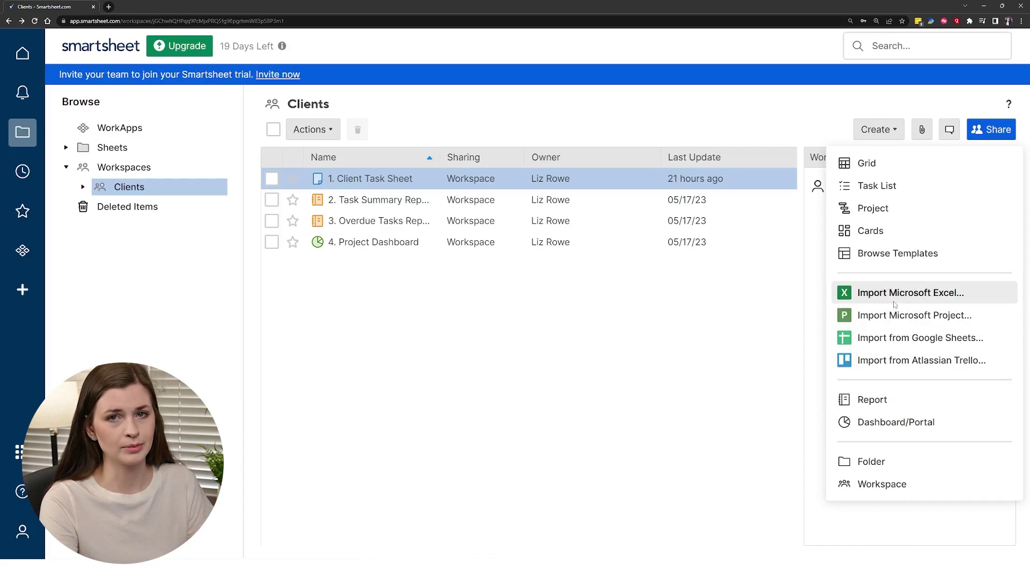
- Browse Templates, scroll the Product Development templates, view the IT category, then close the Solution Center
click(899, 258)
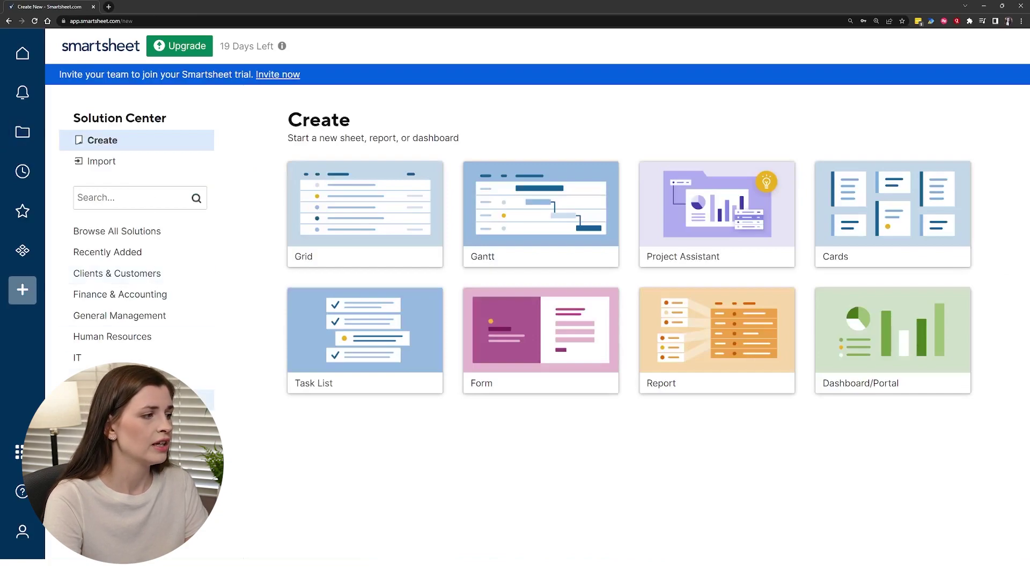
click(134, 400)
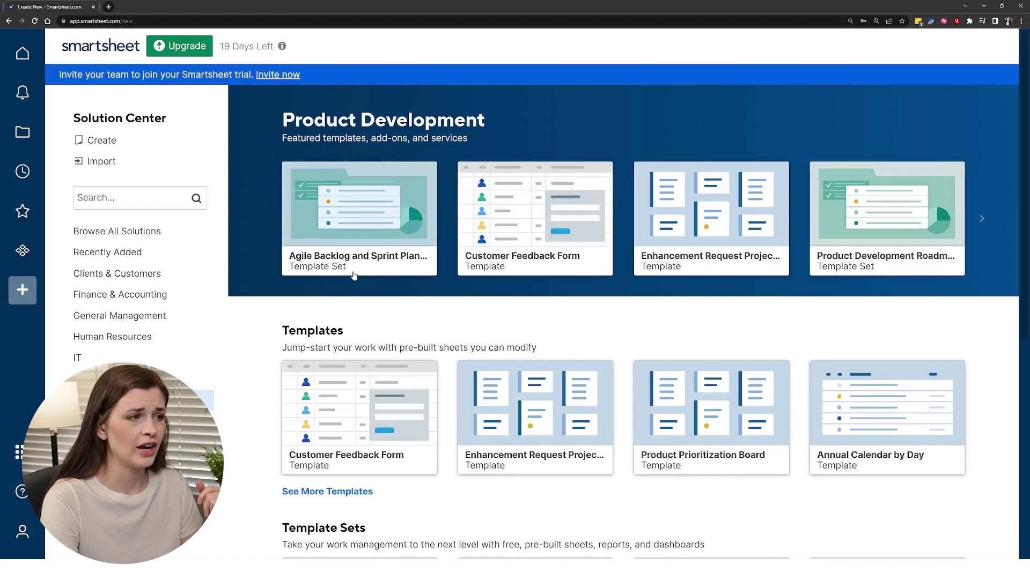
scroll(376, 423, down, 3)
scroll(377, 429, down, 5)
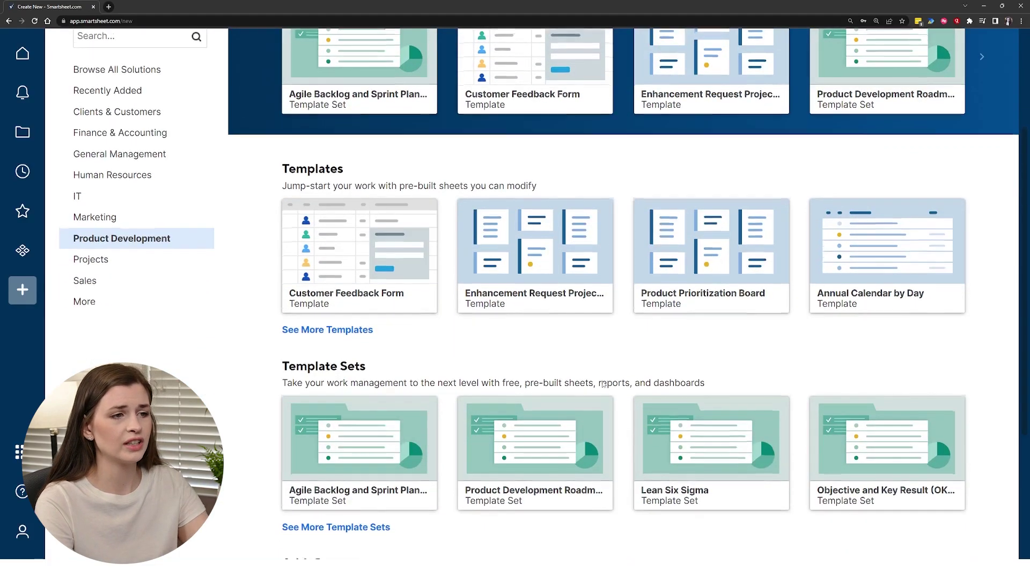
scroll(603, 384, up, 4)
scroll(601, 381, up, 4)
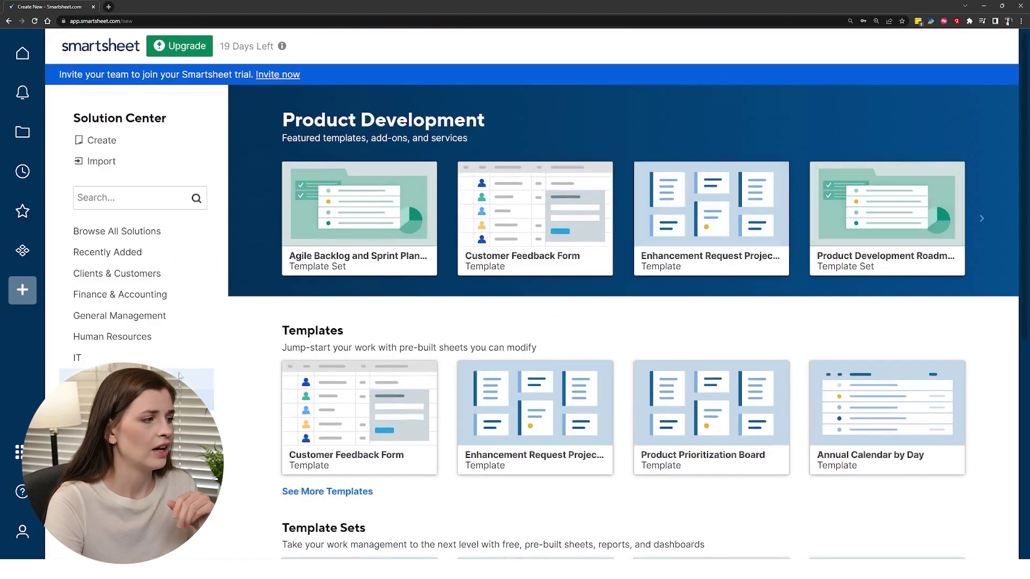
click(136, 357)
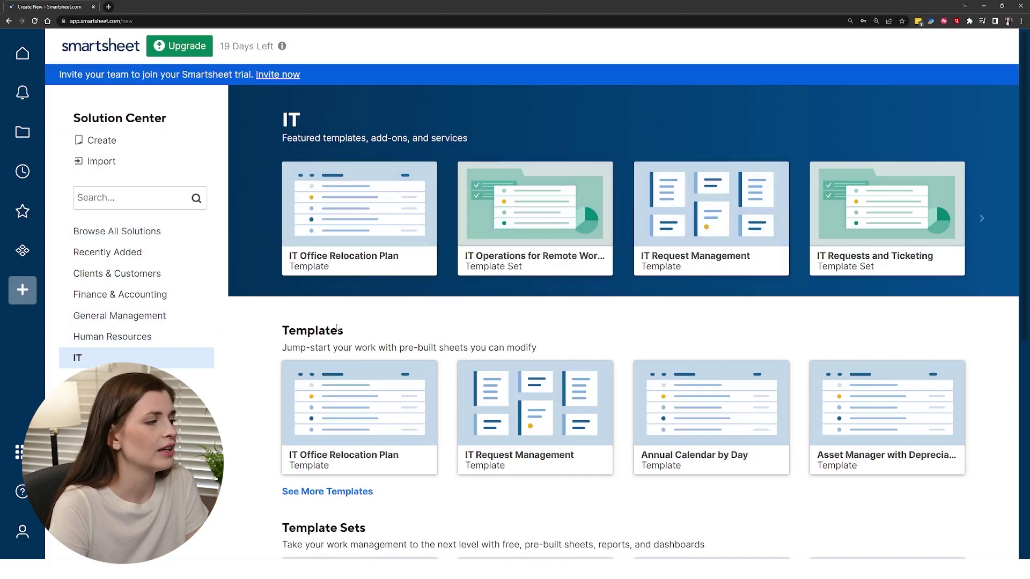
key(Escape)
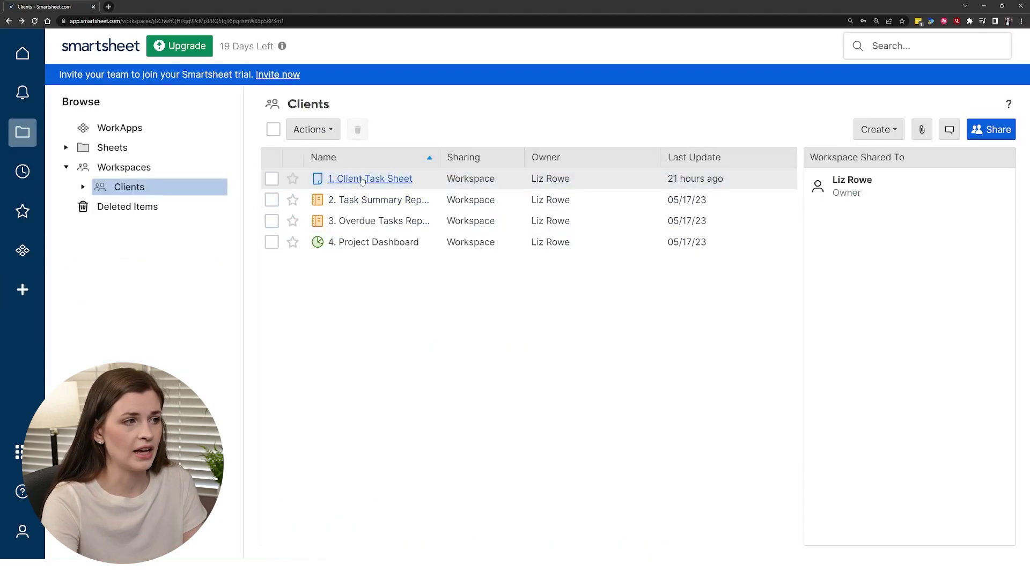
- Open 1. Client Task Sheet from the Clients workspace
click(429, 179)
click(870, 132)
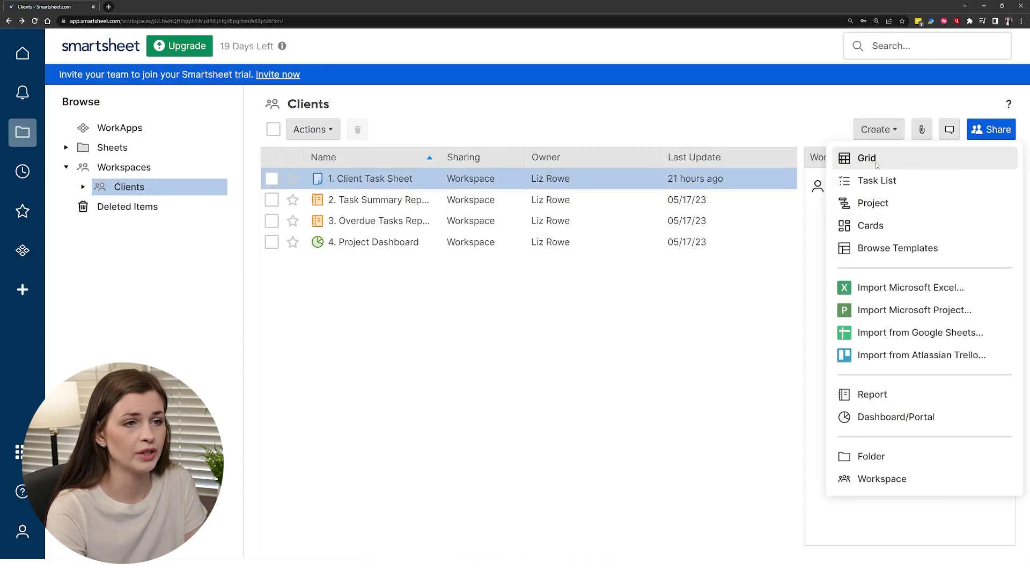
click(395, 182)
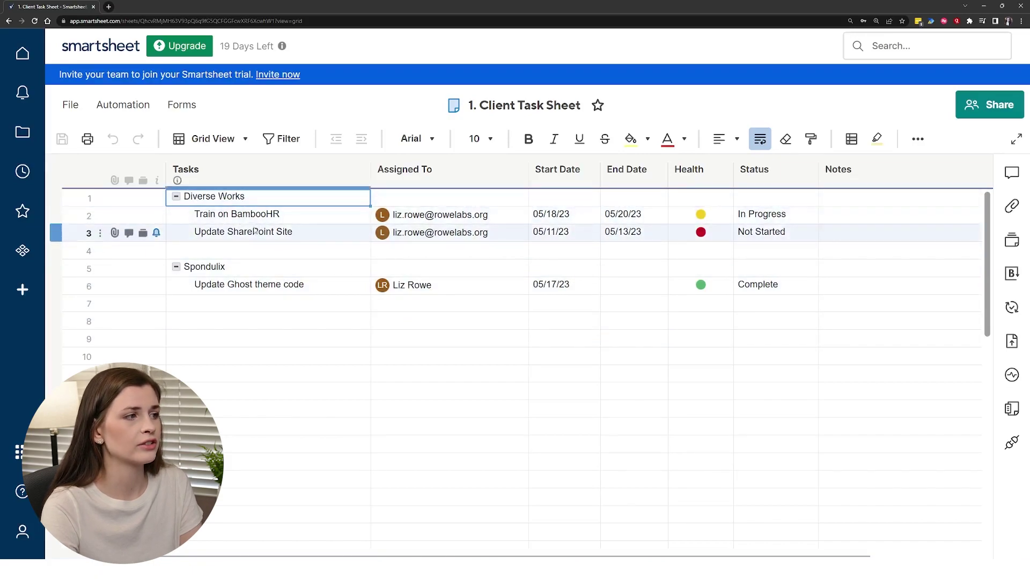
- Check the Train on BambooHR task's Status choices, keeping it at In Progress
click(786, 219)
click(809, 215)
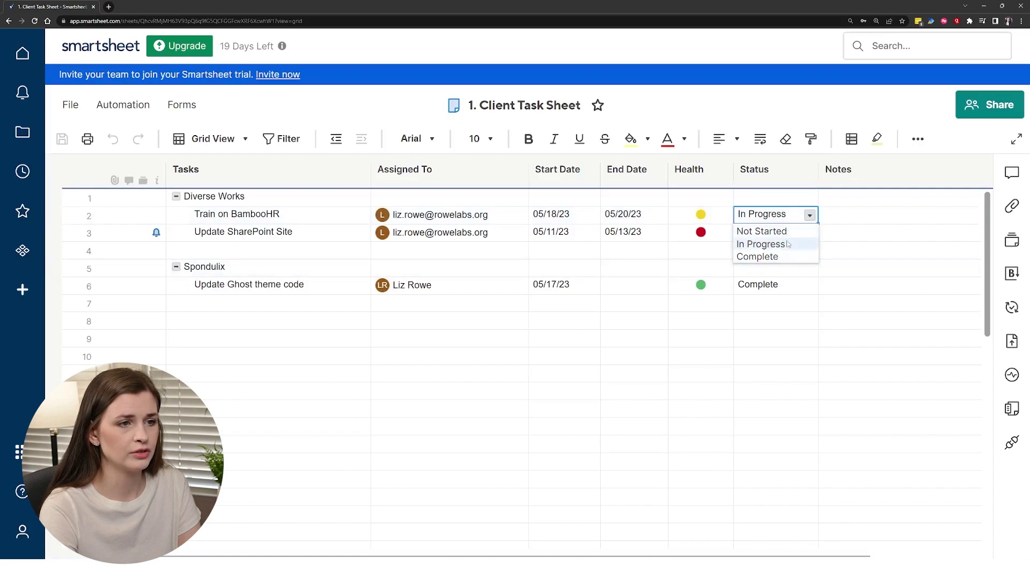
click(788, 244)
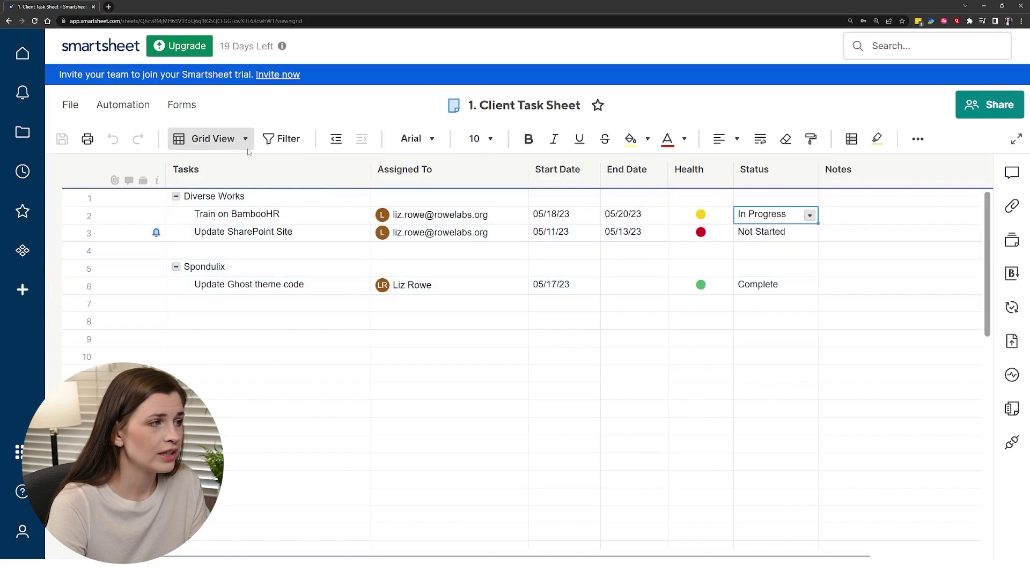
click(220, 141)
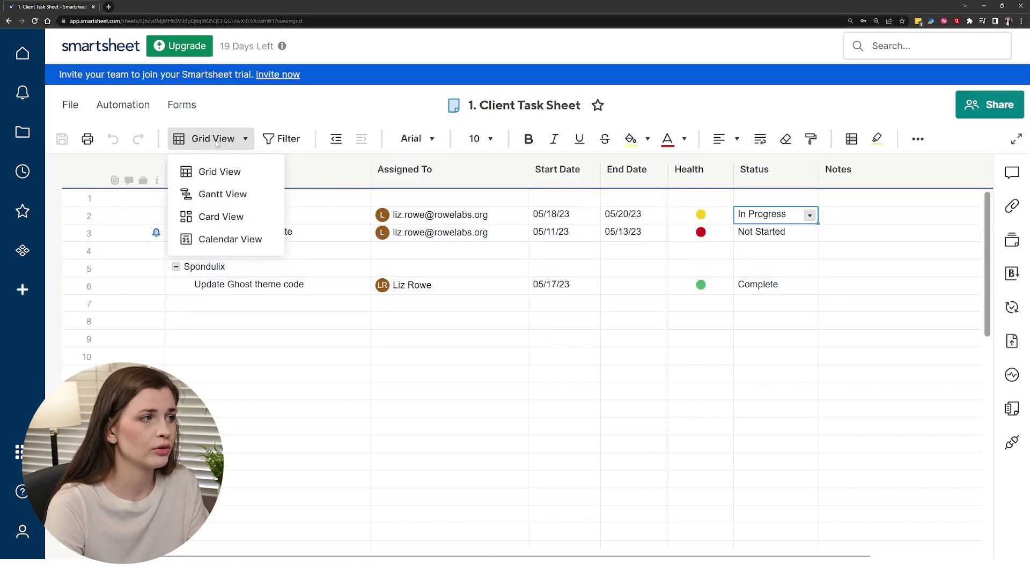
- Switch the Client Task Sheet to Card View with Not Started, In Progress and Complete lanes
click(236, 218)
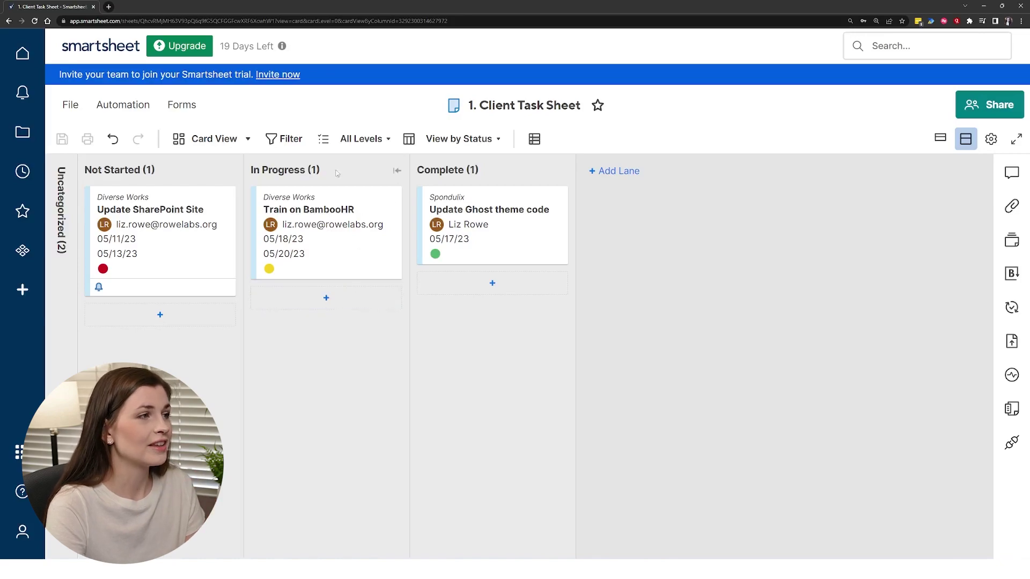
click(233, 144)
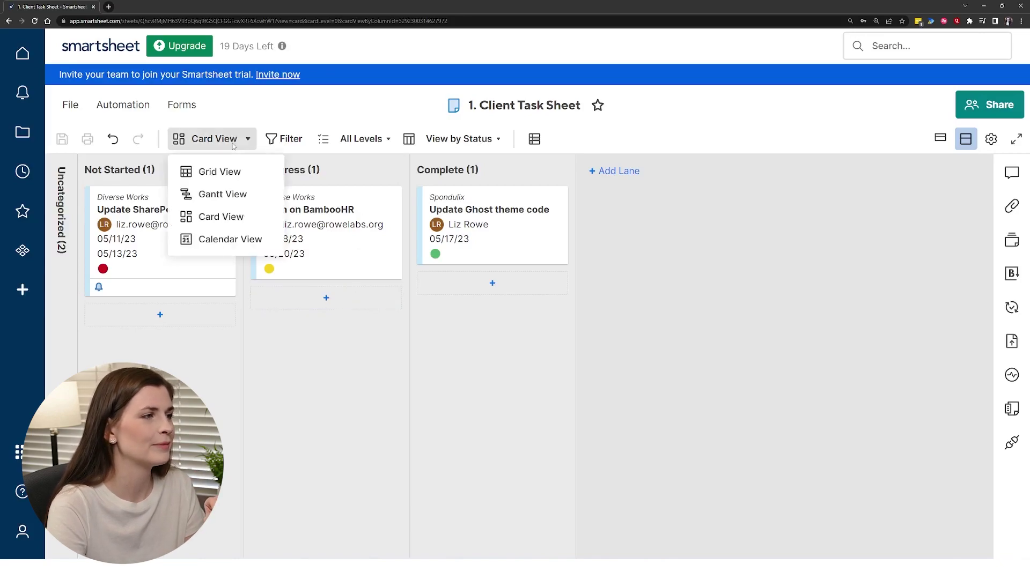
- Show the tasks on the May 2023 Calendar View, then switch the sheet back to Grid View
click(248, 244)
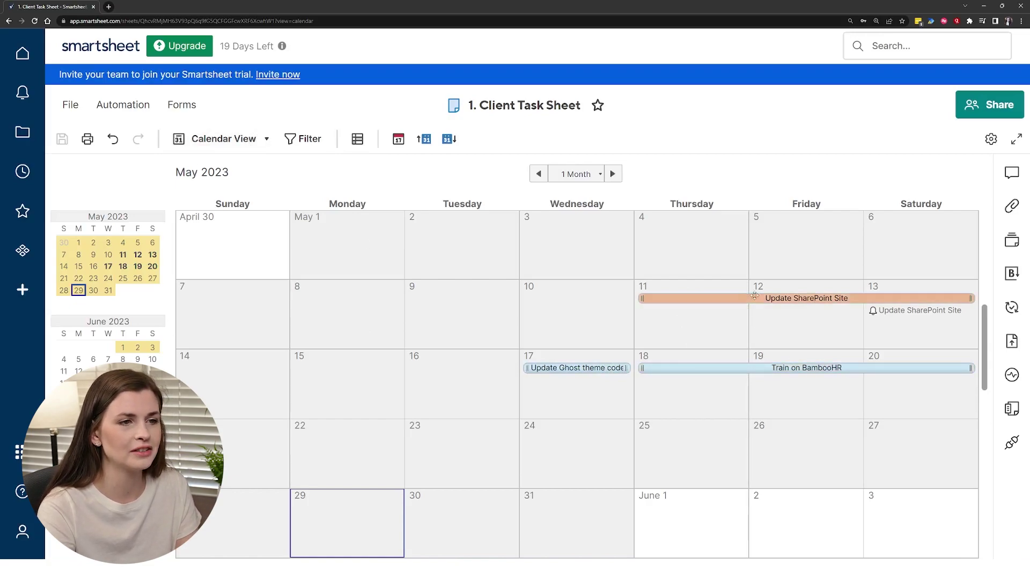
click(263, 146)
click(252, 171)
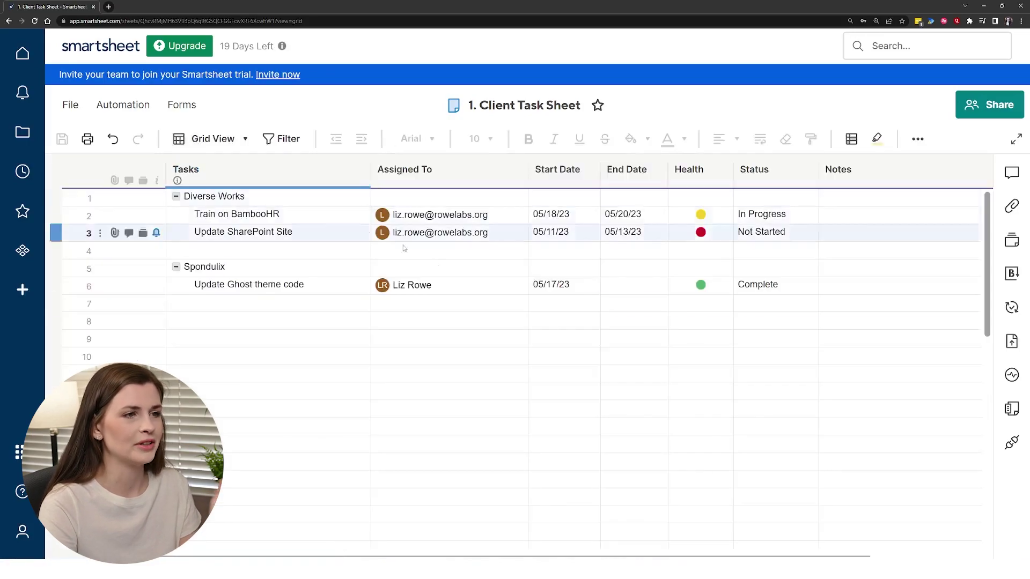
- Open the Workflow Template Gallery from Automation and preview the 'Request an update every week' template
click(139, 109)
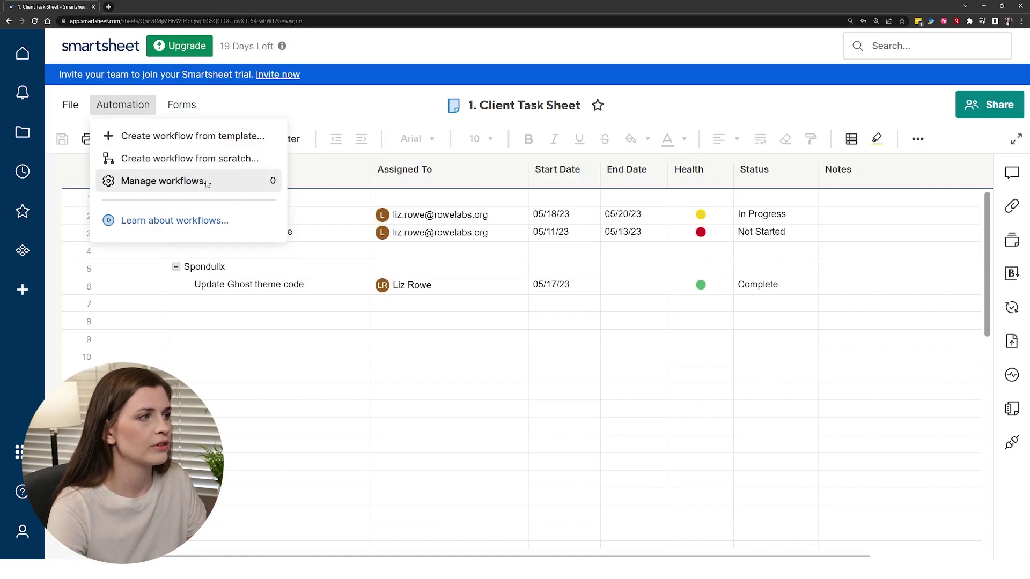
click(205, 143)
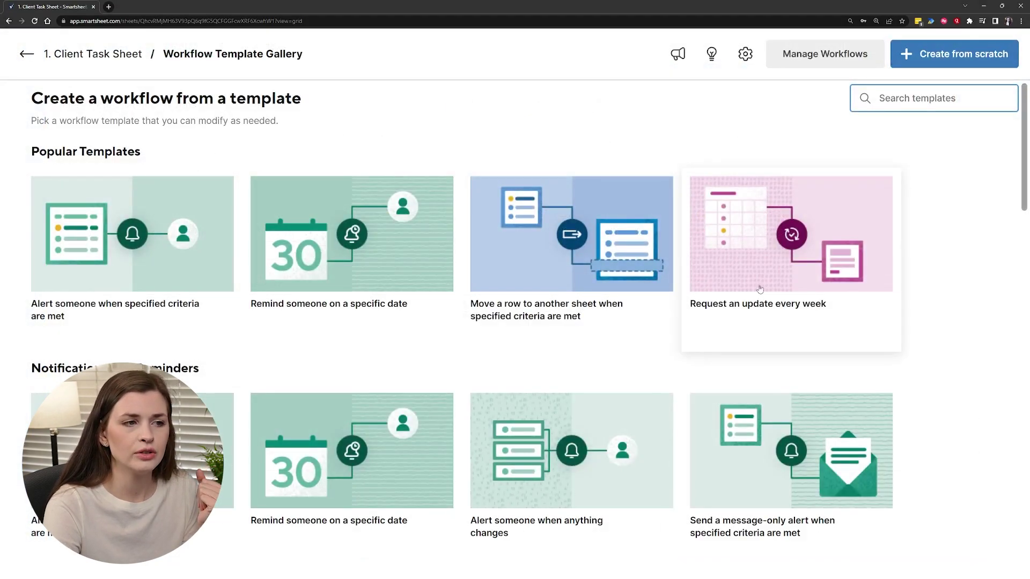
scroll(753, 304, down, 6)
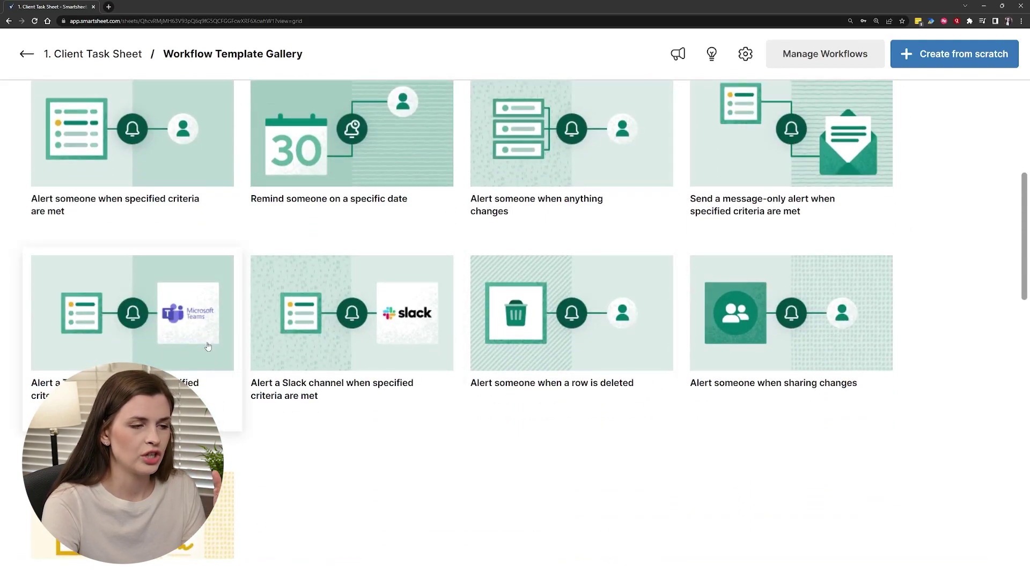
scroll(300, 365, down, 15)
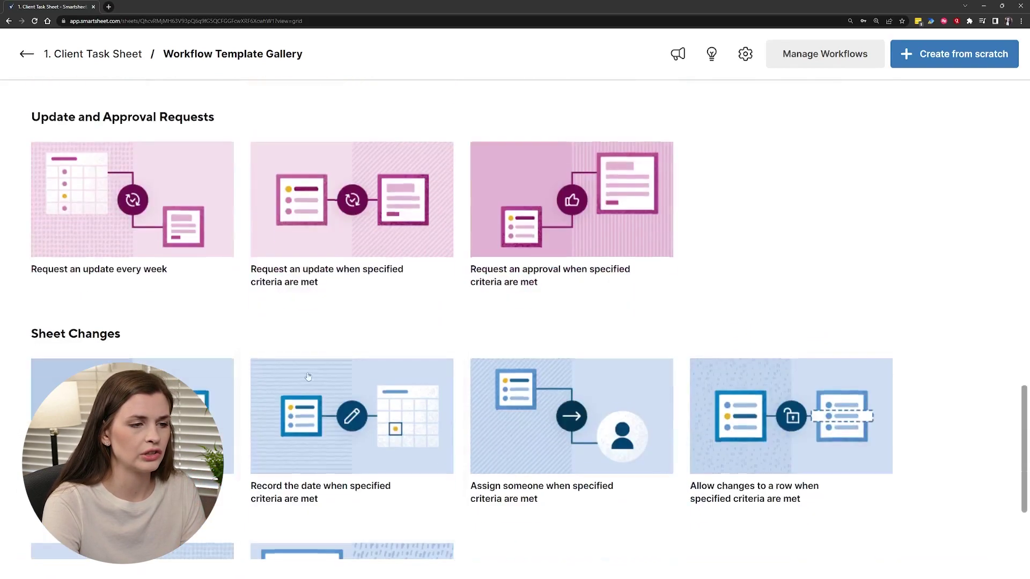
scroll(675, 478, up, 20)
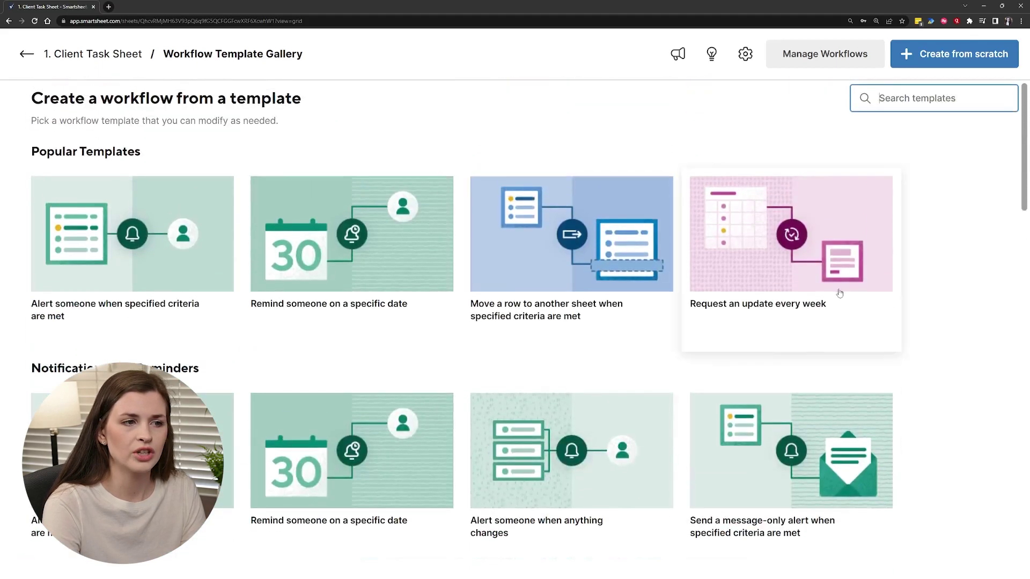
click(839, 293)
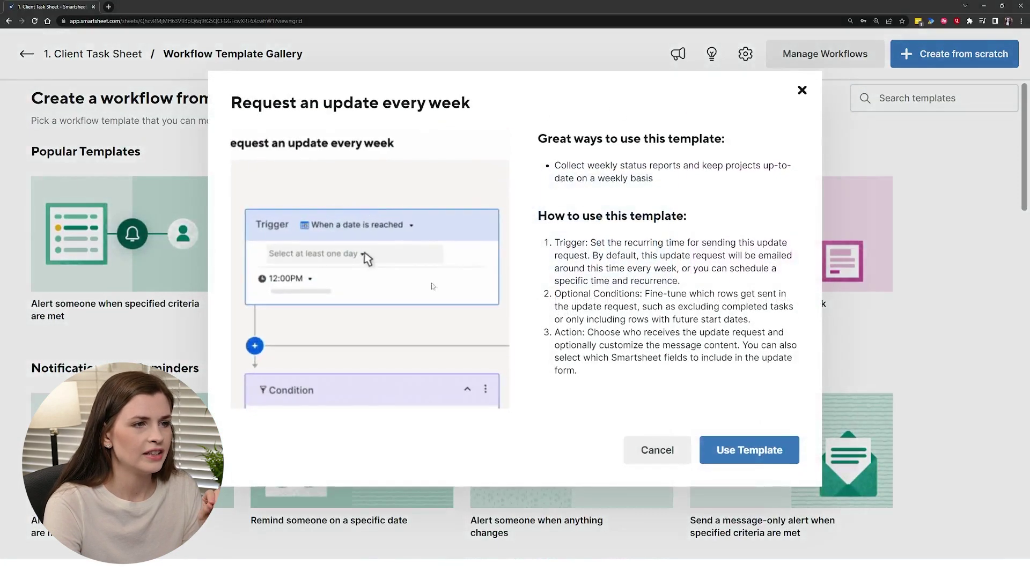
- Start a workflow from the template with the condition Assigned To is one of the chosen person
click(749, 450)
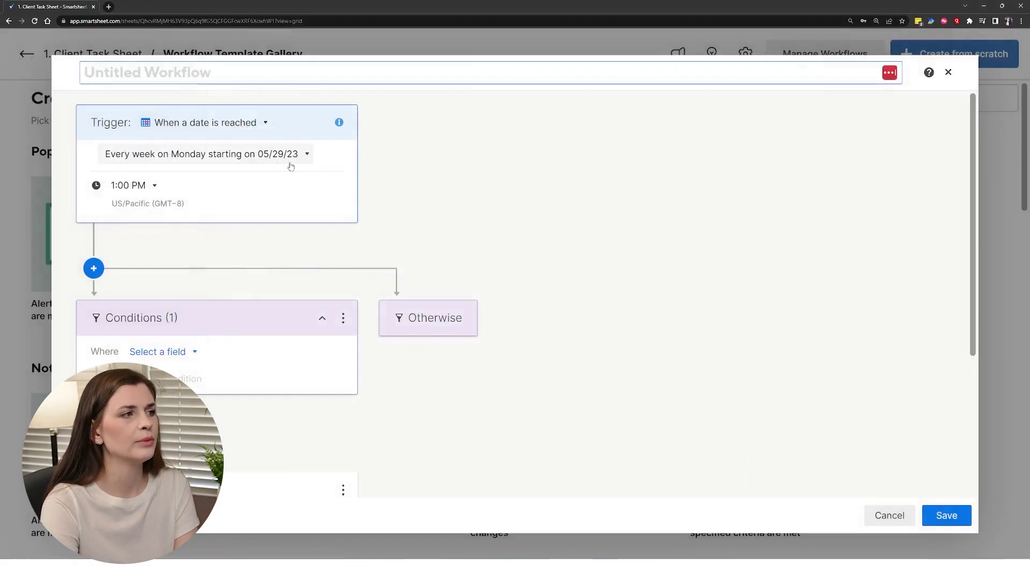
scroll(212, 285, down, 2)
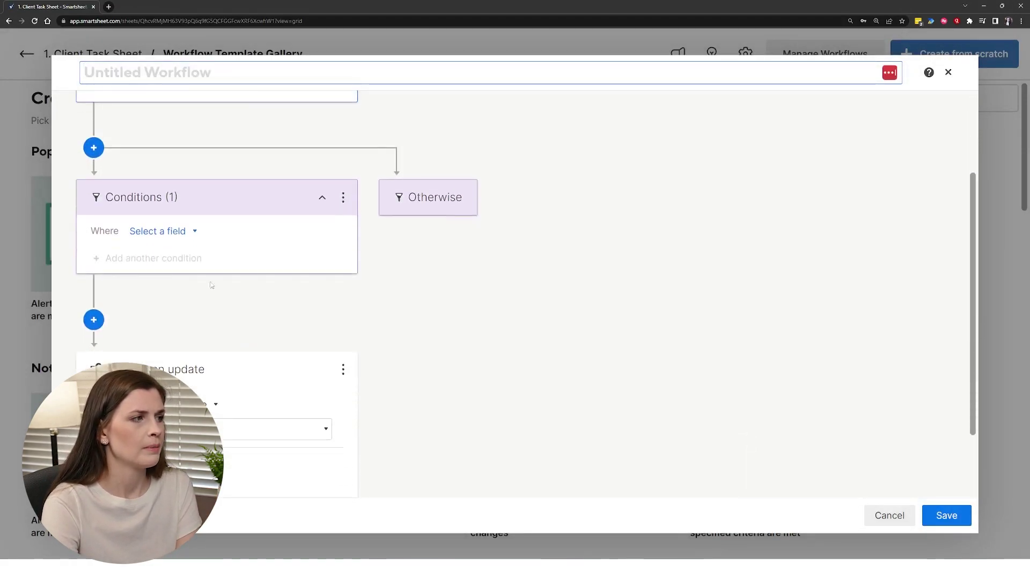
click(139, 232)
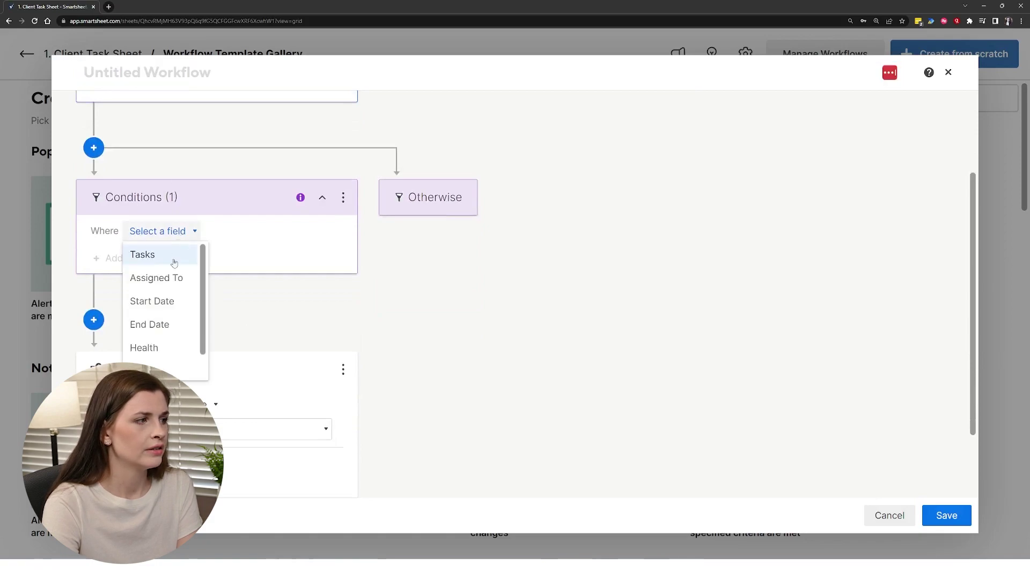
click(172, 277)
click(203, 303)
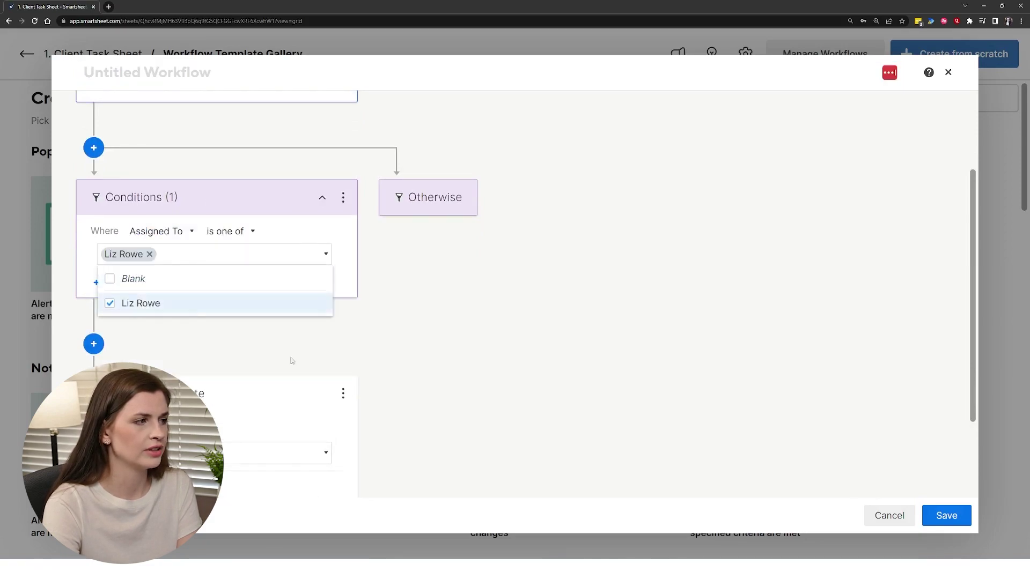
click(433, 349)
- Add that assignee as the specific-people update recipient and save the weekly workflow
scroll(432, 349, down, 2)
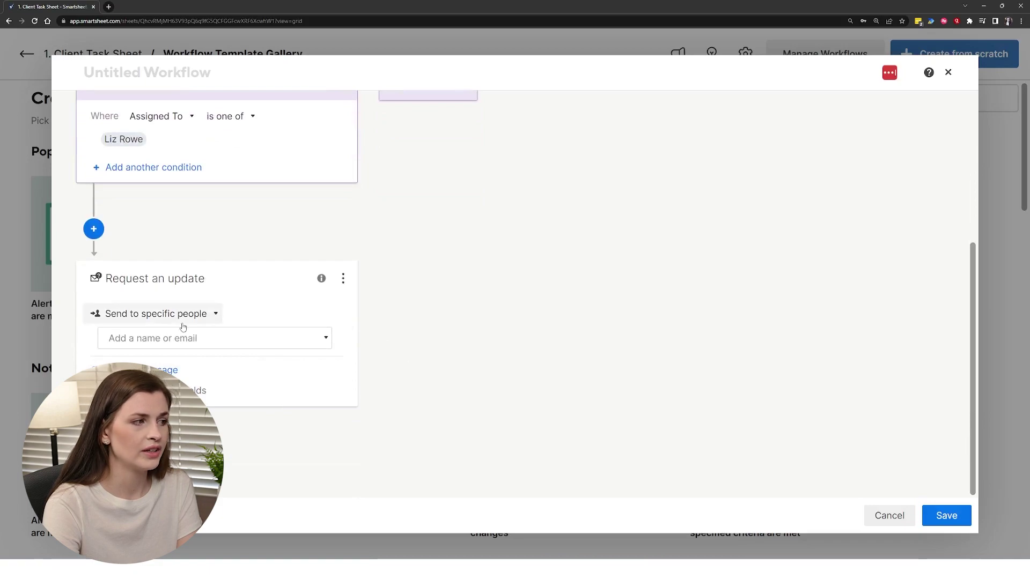
click(180, 319)
click(207, 336)
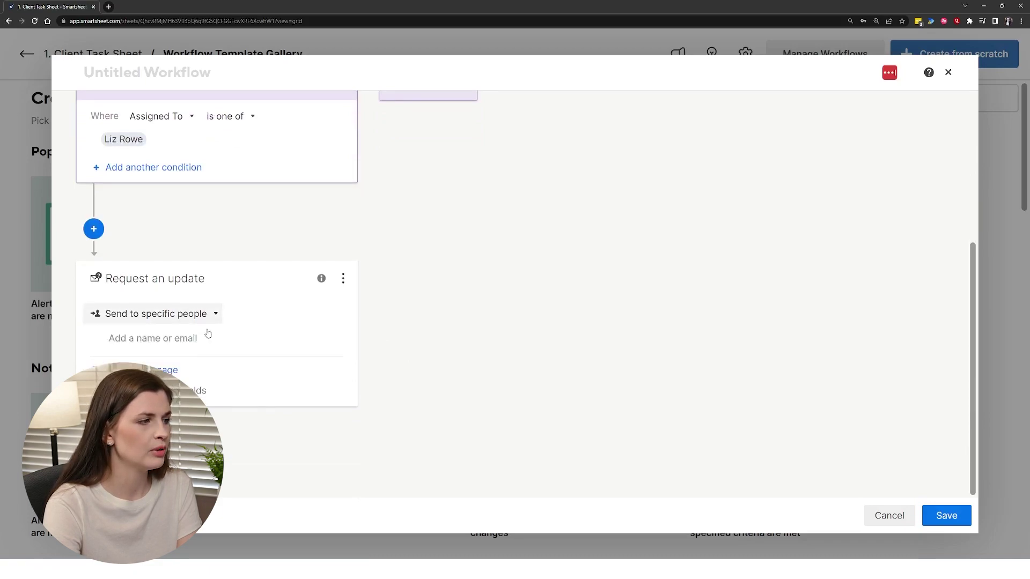
click(207, 339)
click(329, 379)
click(408, 382)
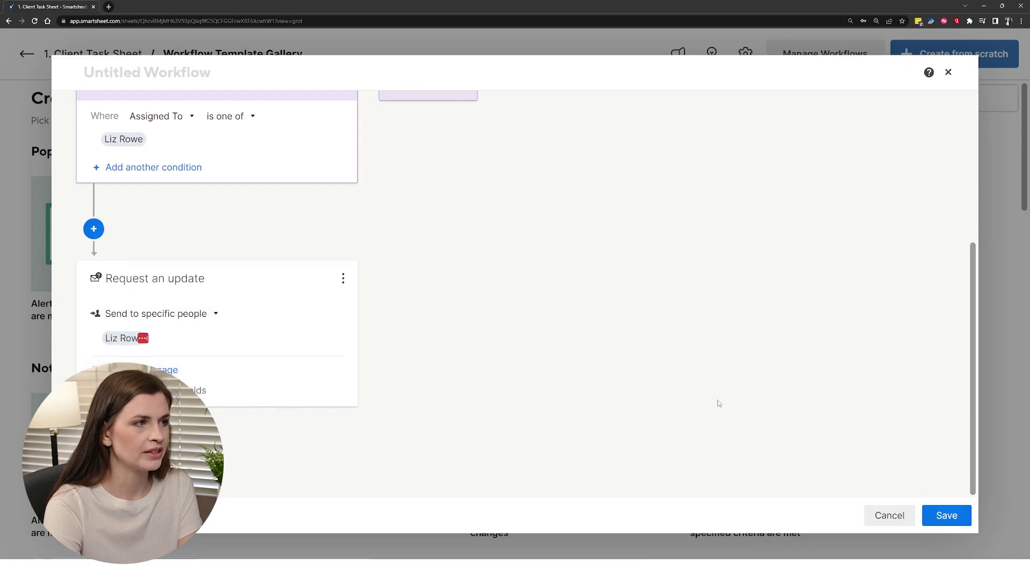
scroll(717, 404, up, 5)
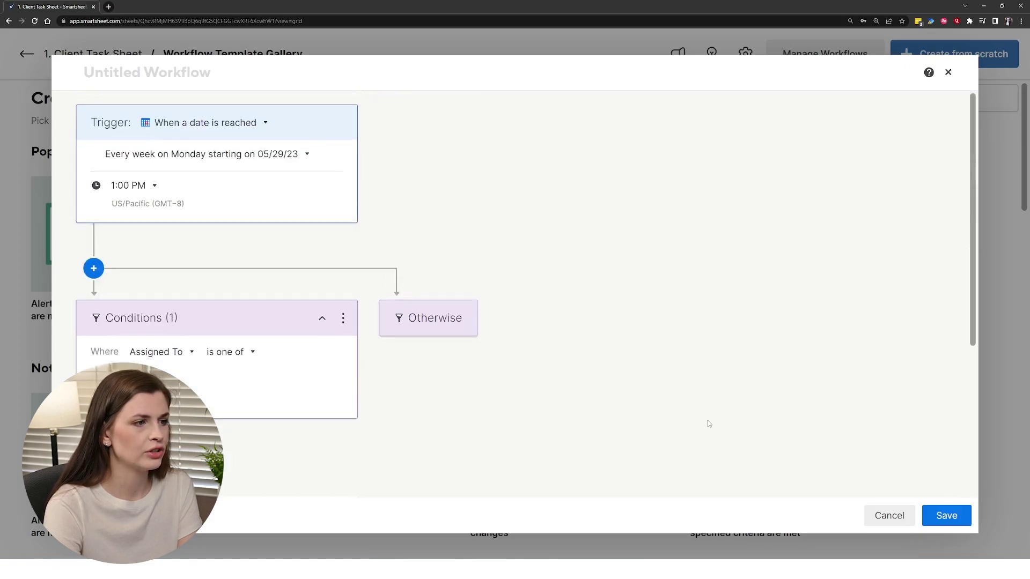
click(945, 516)
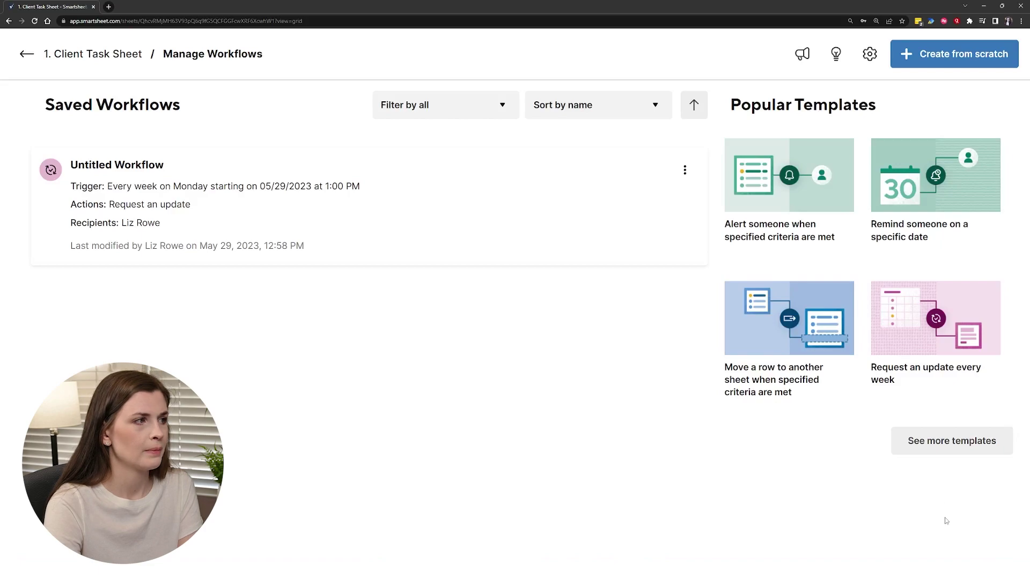
- Open Automation > Manage workflows, inspect the saved workflow's ⋮ actions, and return to the sheet grid
click(90, 59)
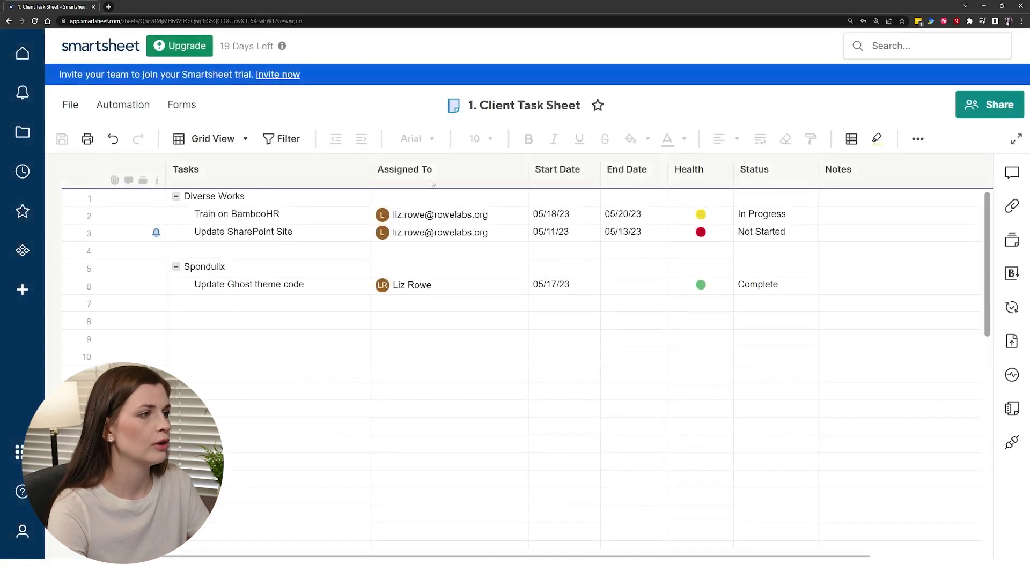
click(122, 105)
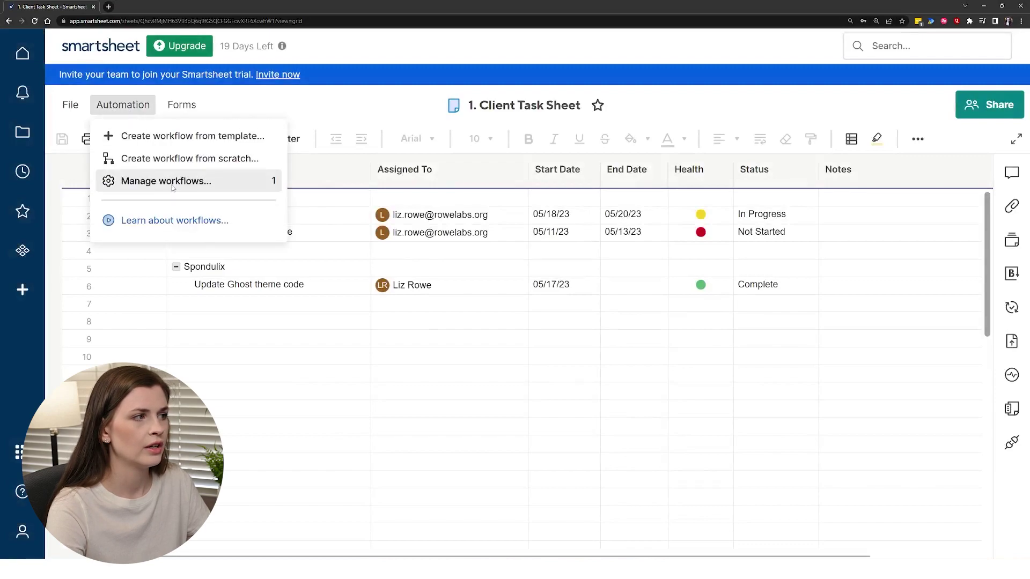
click(252, 184)
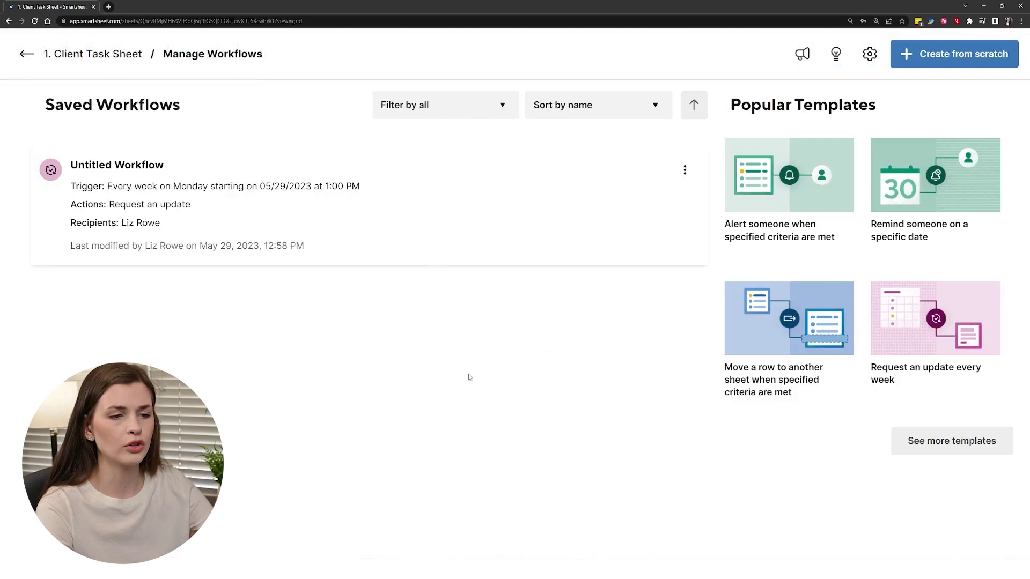
mouse_move(253, 221)
click(684, 170)
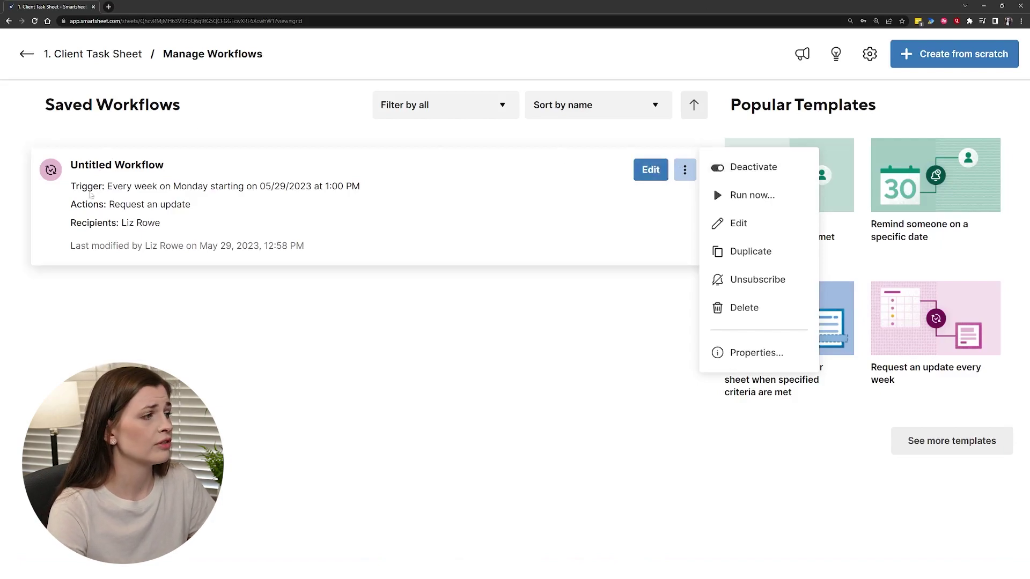
click(157, 278)
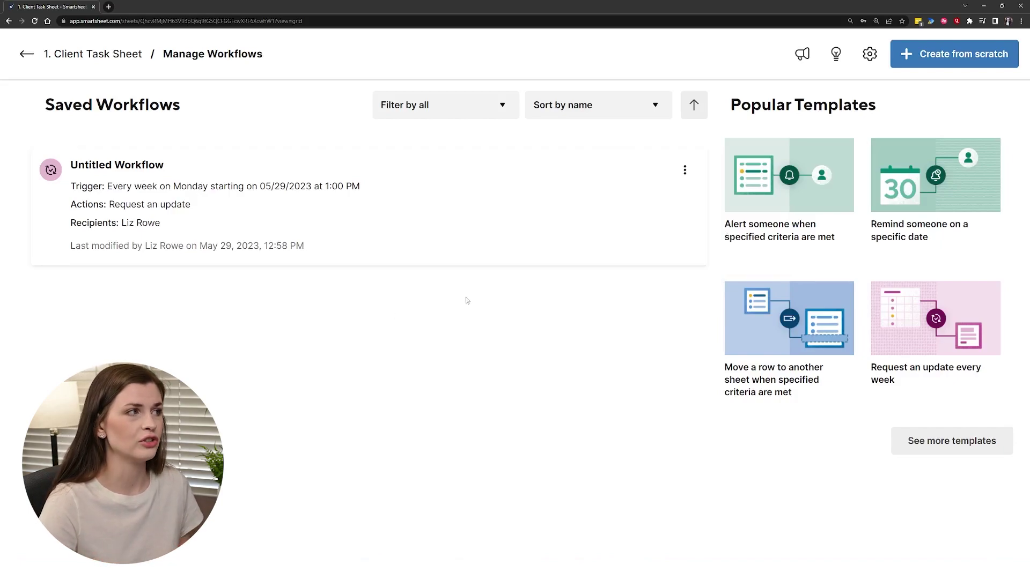
key(Escape)
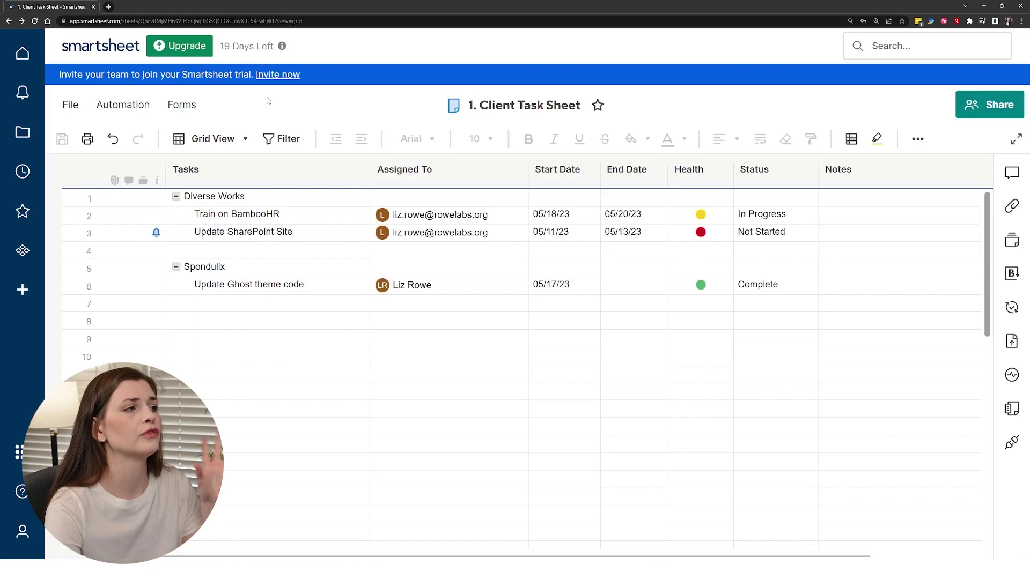
- Create a form from the Client Task Sheet and scroll through its task, assignee and date fields
click(180, 111)
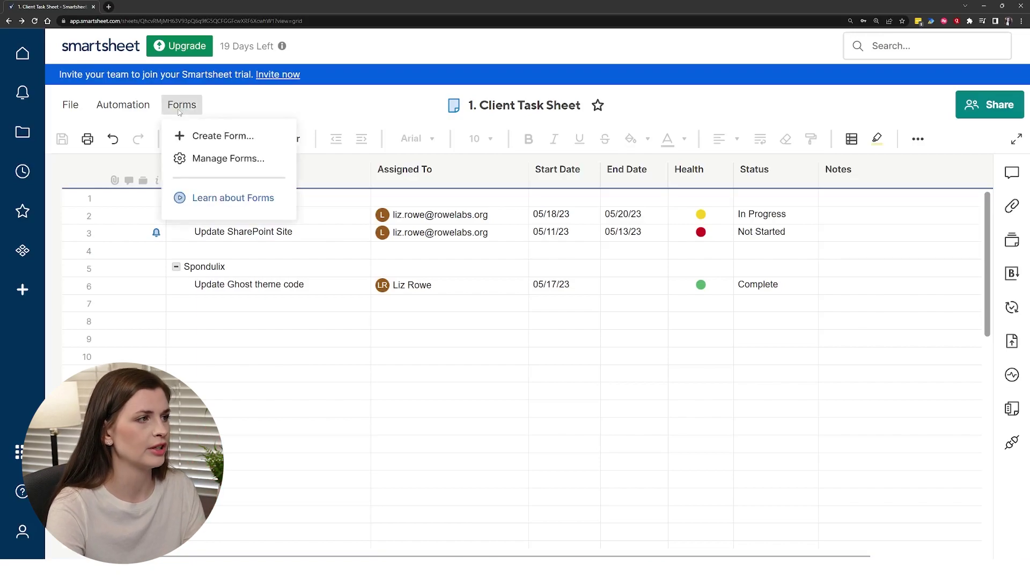
click(221, 141)
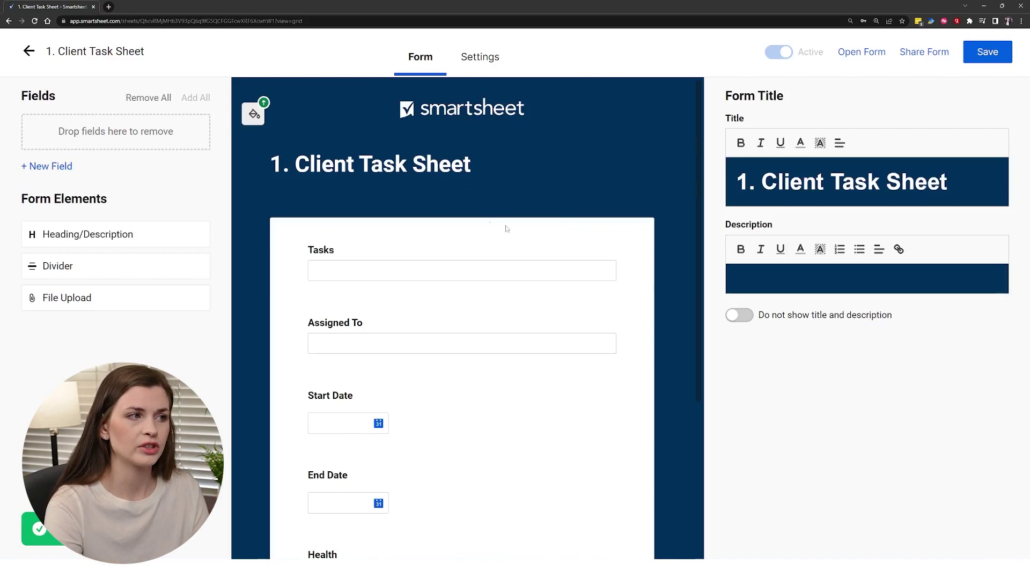
scroll(618, 269, down, 1)
scroll(638, 344, down, 4)
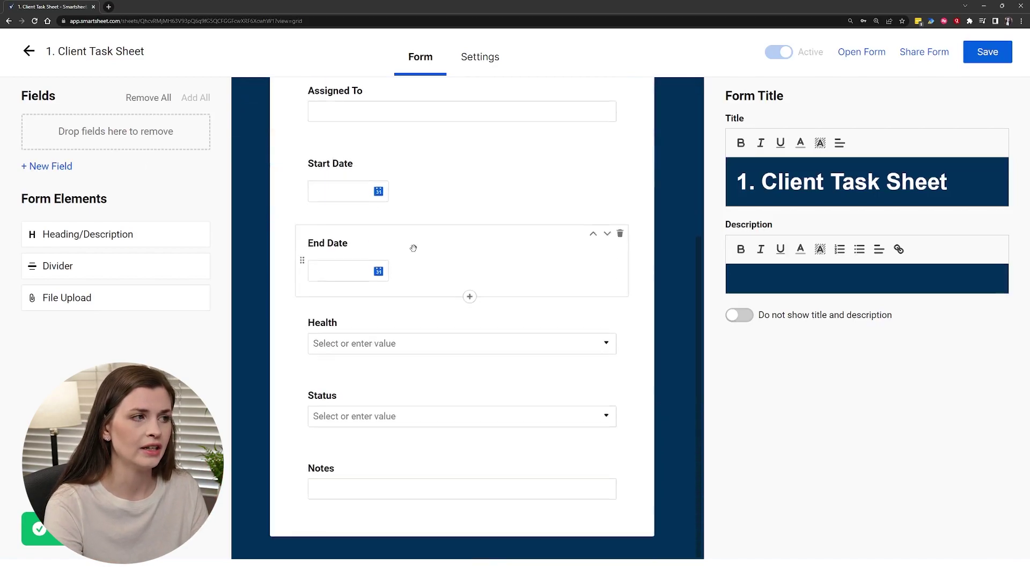
scroll(322, 252, up, 5)
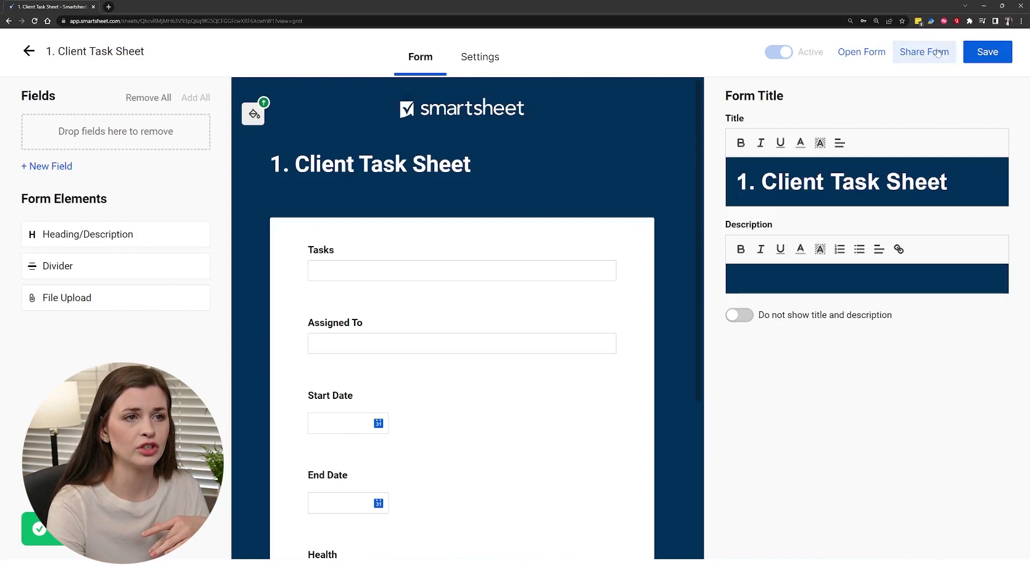
- Review the form's Settings tab for theme and submission options, then return to the form layout
click(483, 59)
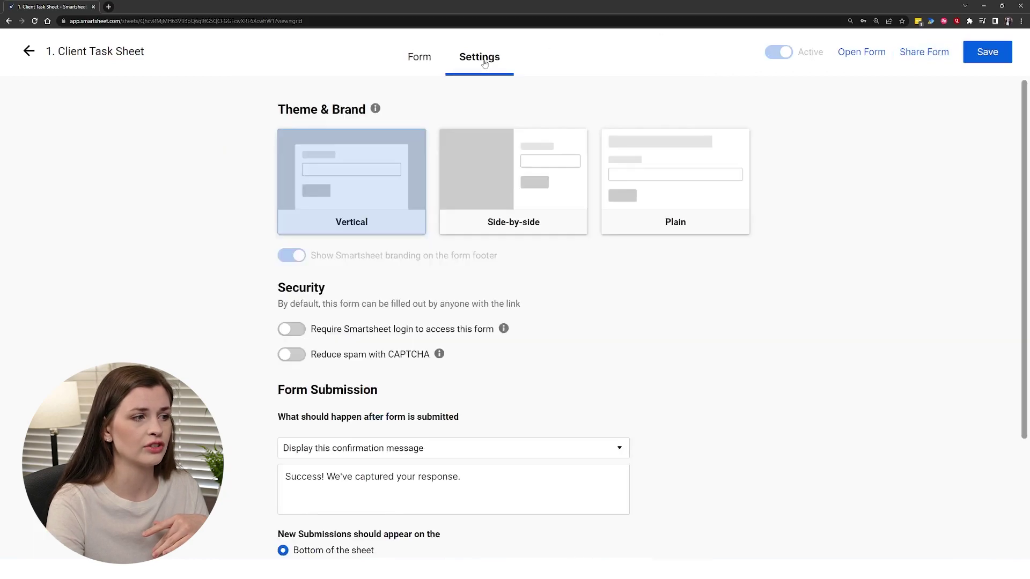
scroll(552, 230, down, 1)
scroll(552, 229, down, 2)
scroll(748, 394, up, 3)
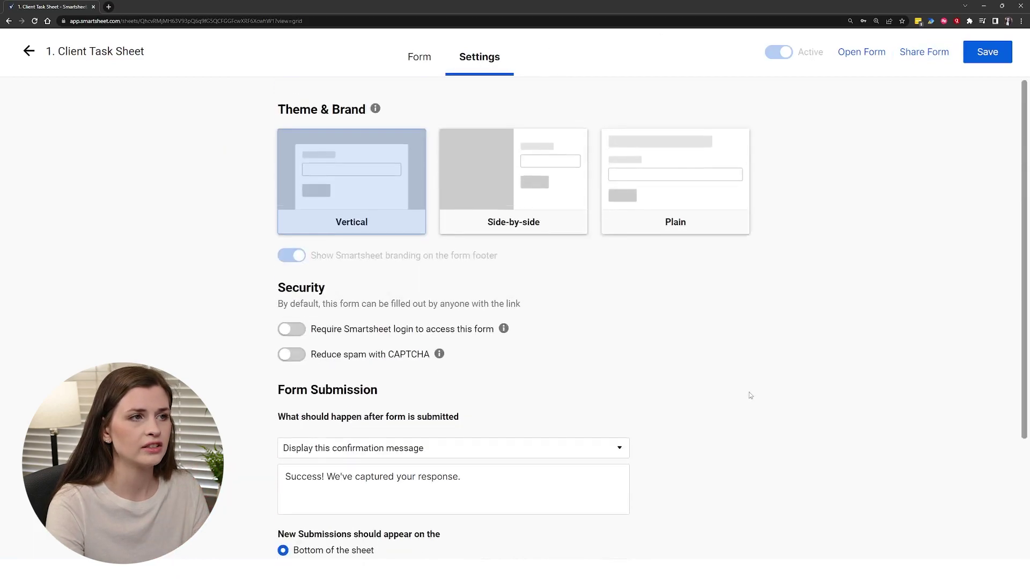
click(410, 57)
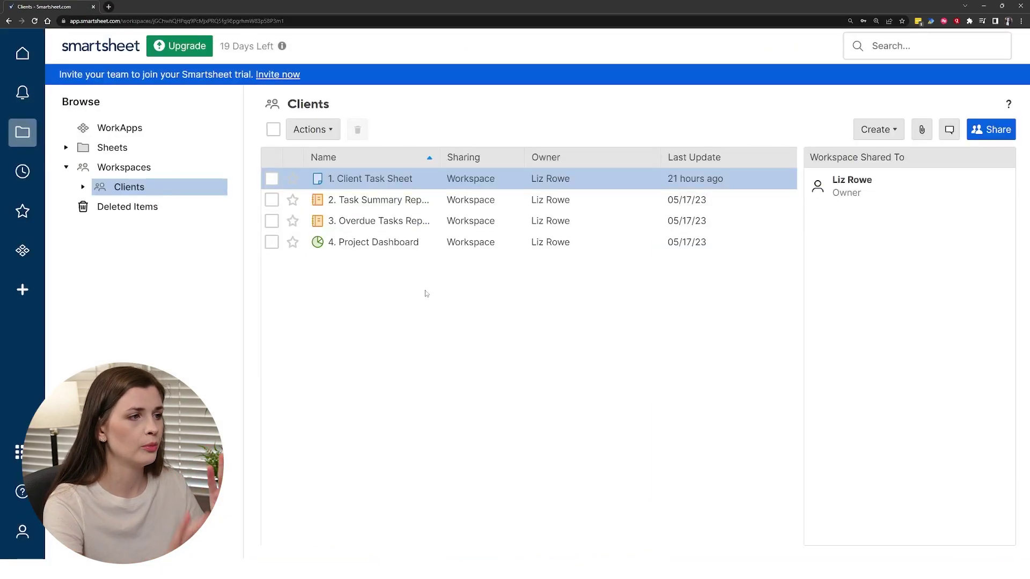
click(367, 208)
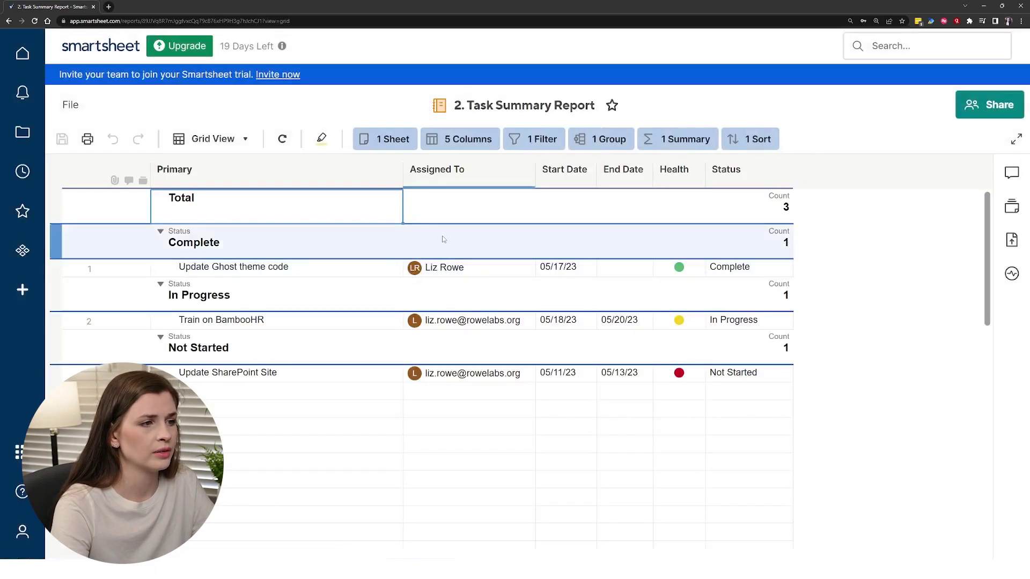
scroll(458, 394, down, 3)
scroll(458, 394, up, 3)
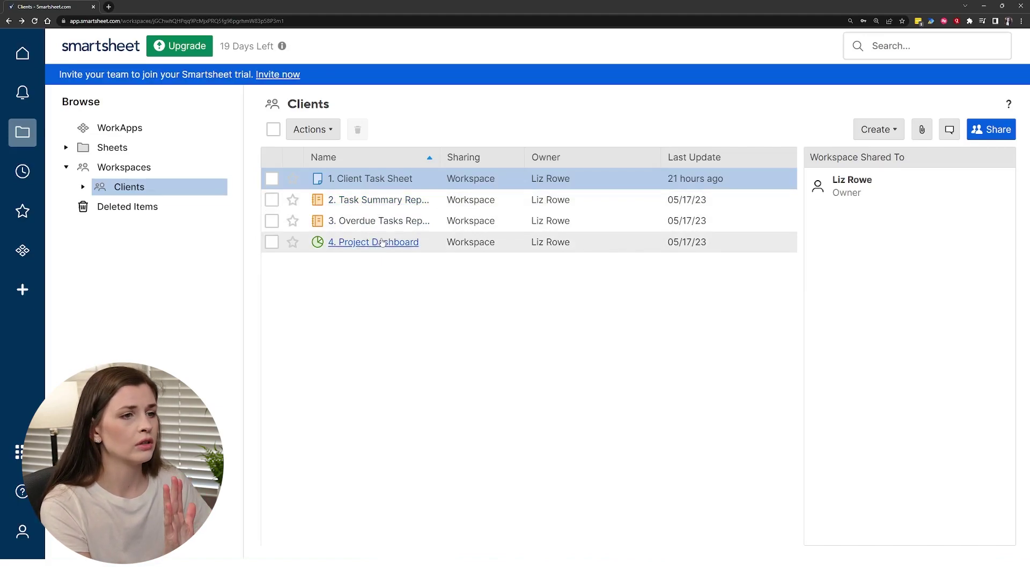
click(382, 243)
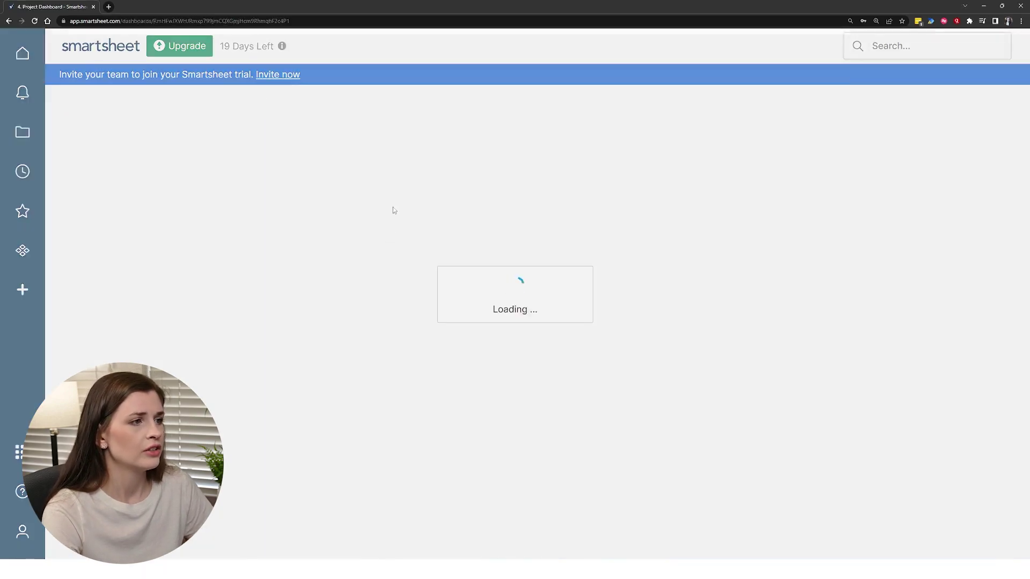
scroll(655, 461, down, 3)
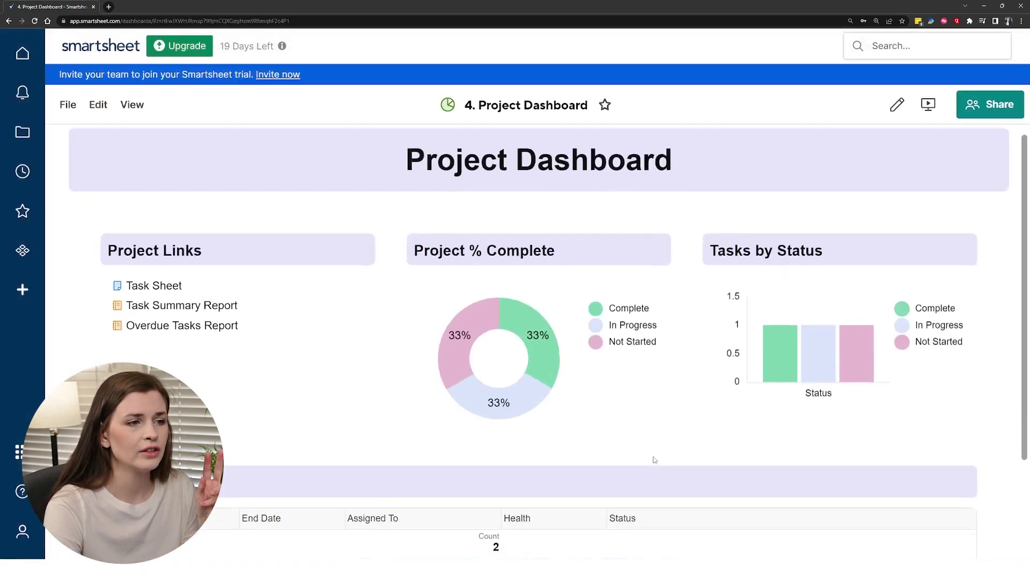
scroll(729, 499, up, 3)
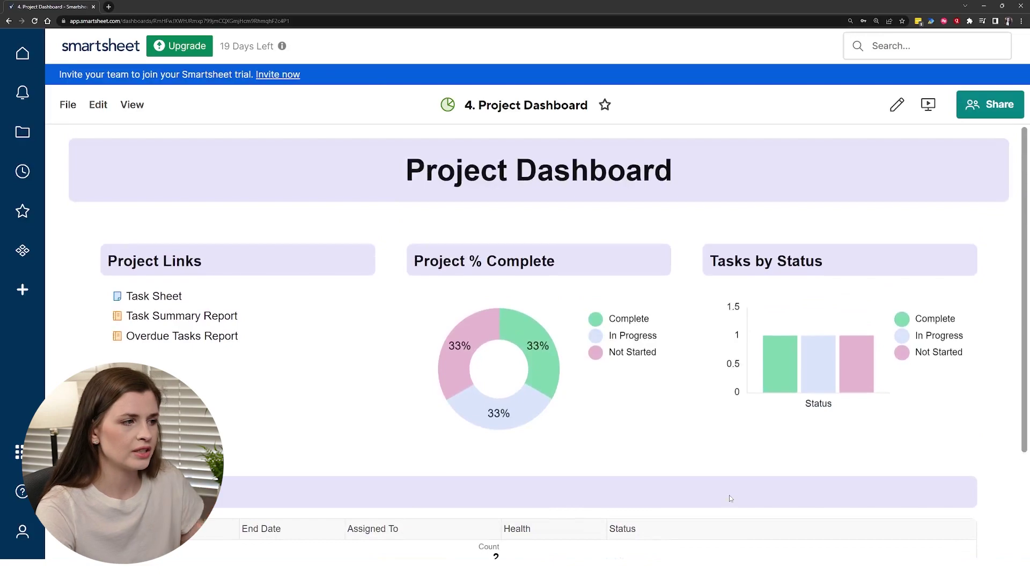
key(ctrl+minus)
key(ctrl+minus)
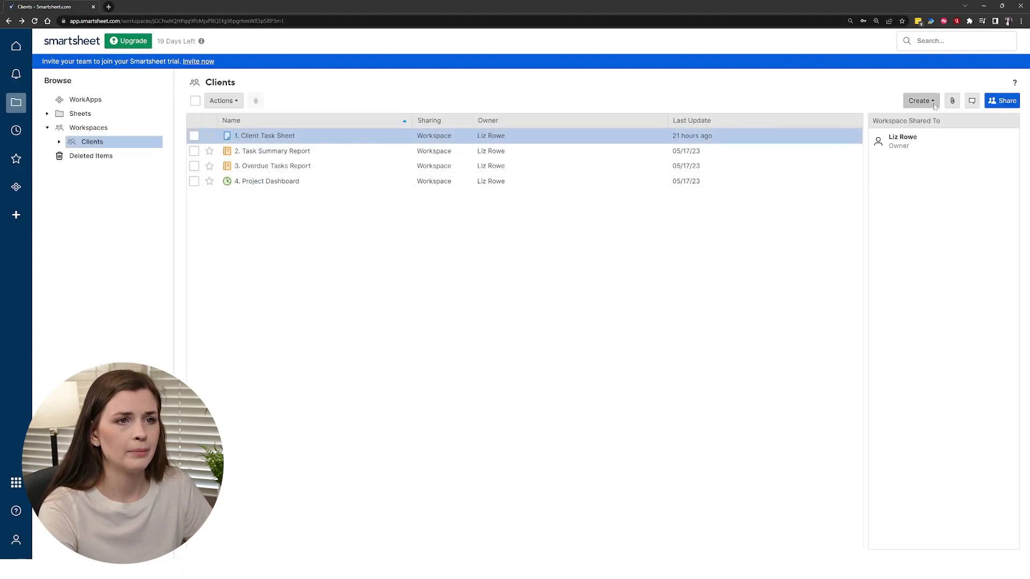
- Open Smartsheet's Create menu with the browser zoomed in to 150%
click(933, 103)
key(ctrl+plus)
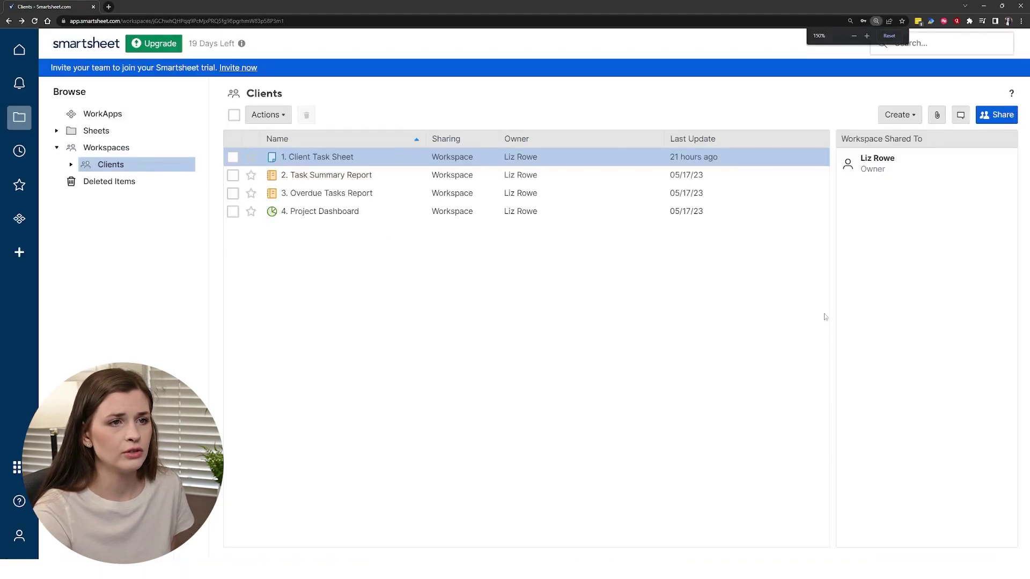
click(895, 117)
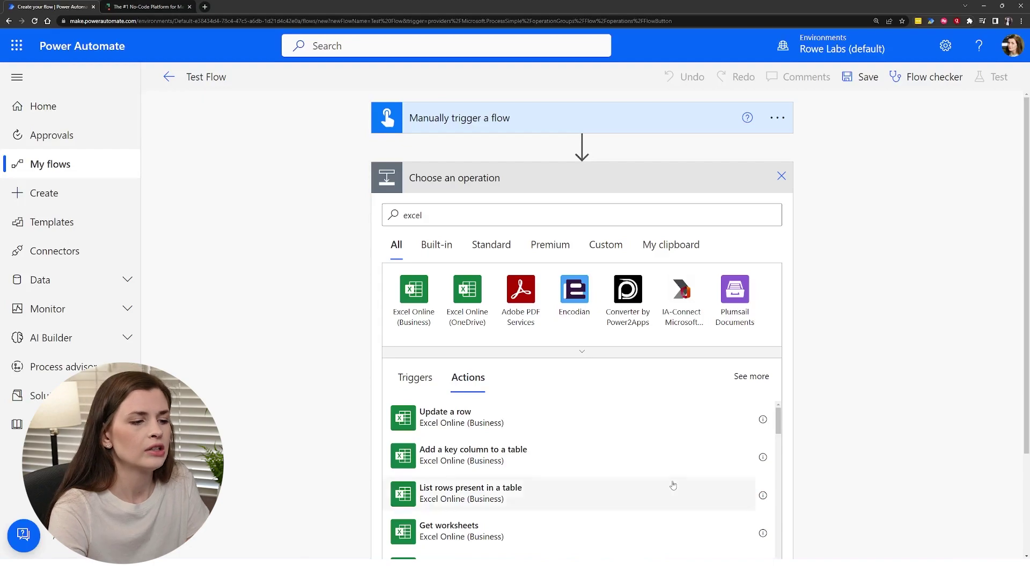
key(alt+Tab)
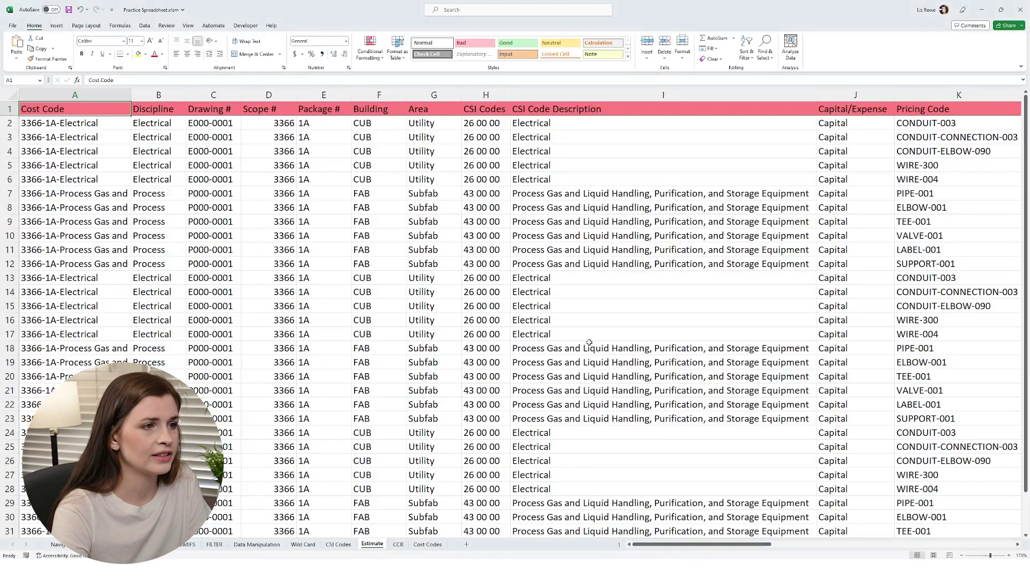
click(460, 349)
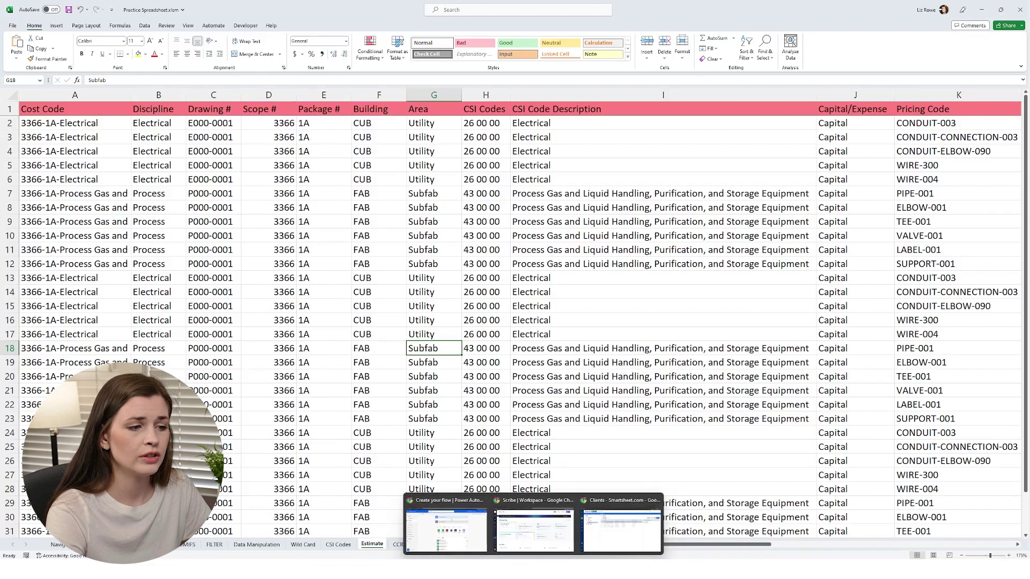
click(477, 535)
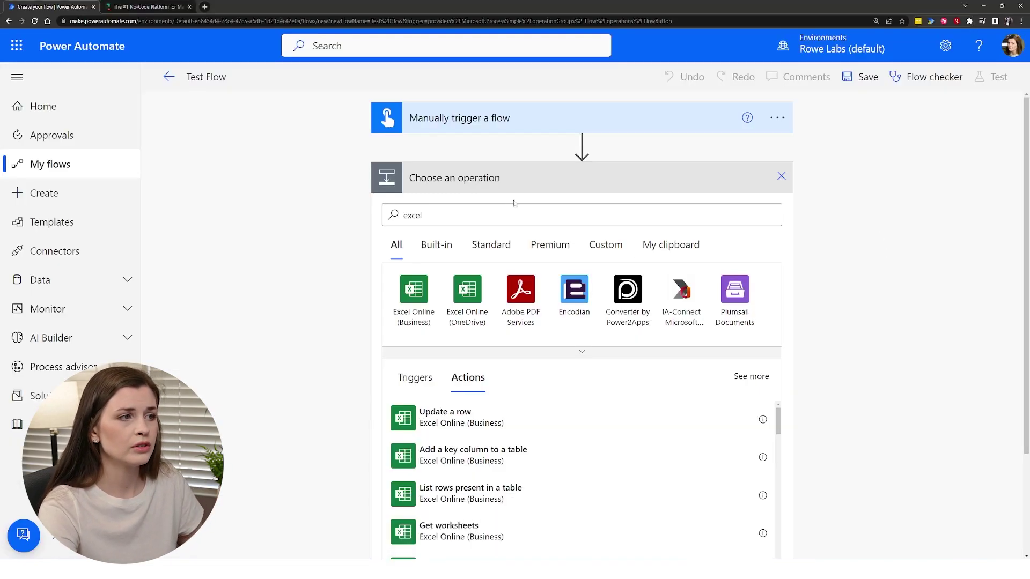
click(500, 214)
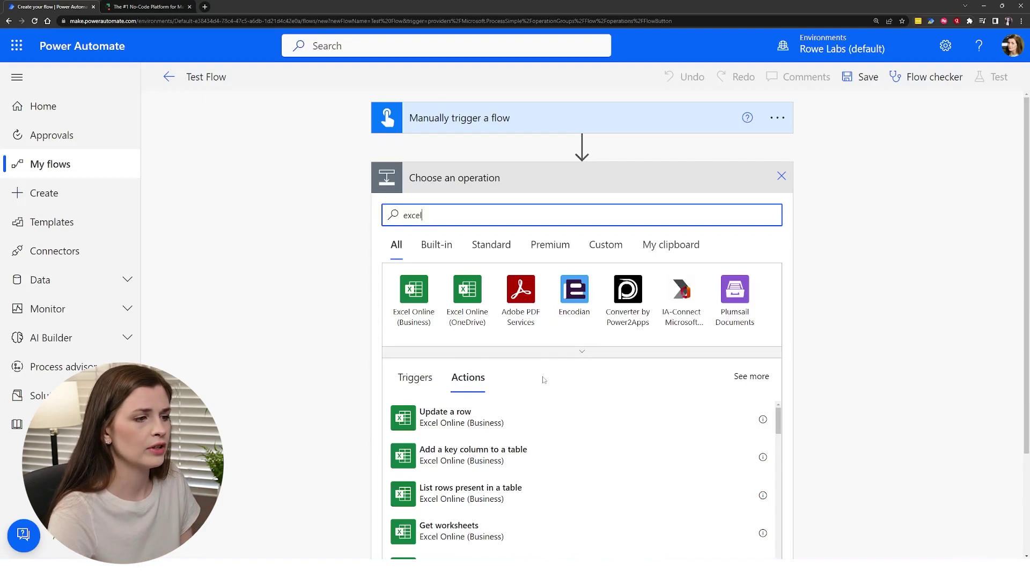
scroll(485, 305, down, 3)
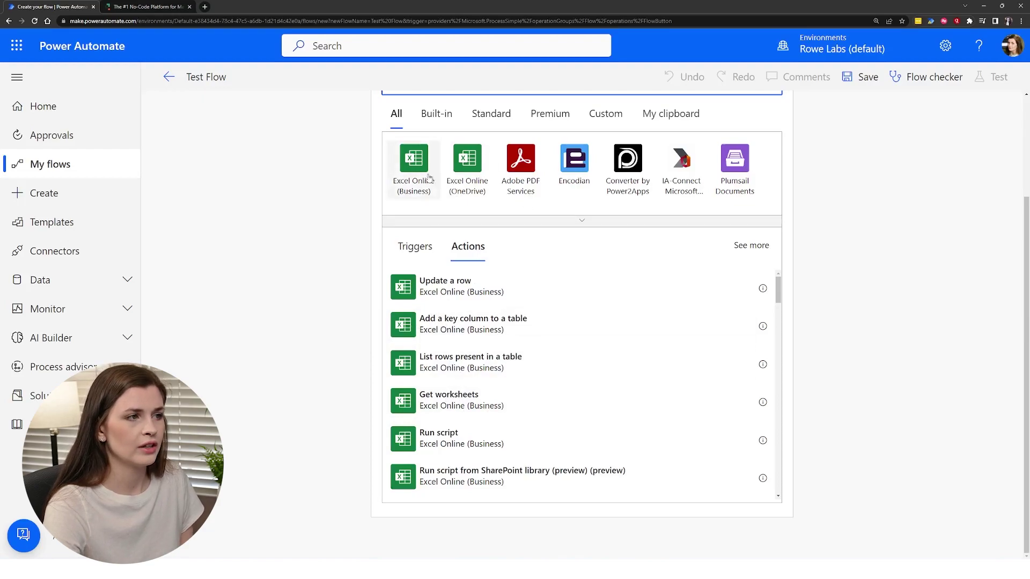
scroll(421, 301, up, 3)
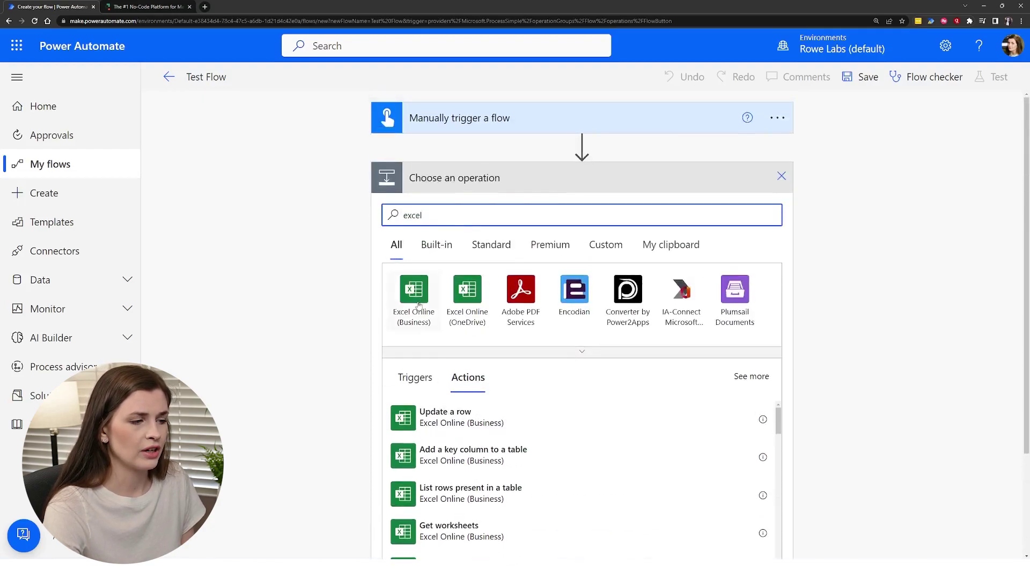
- Add the Excel Update a row action, leaving Location unset, and begin a new step below it
click(457, 425)
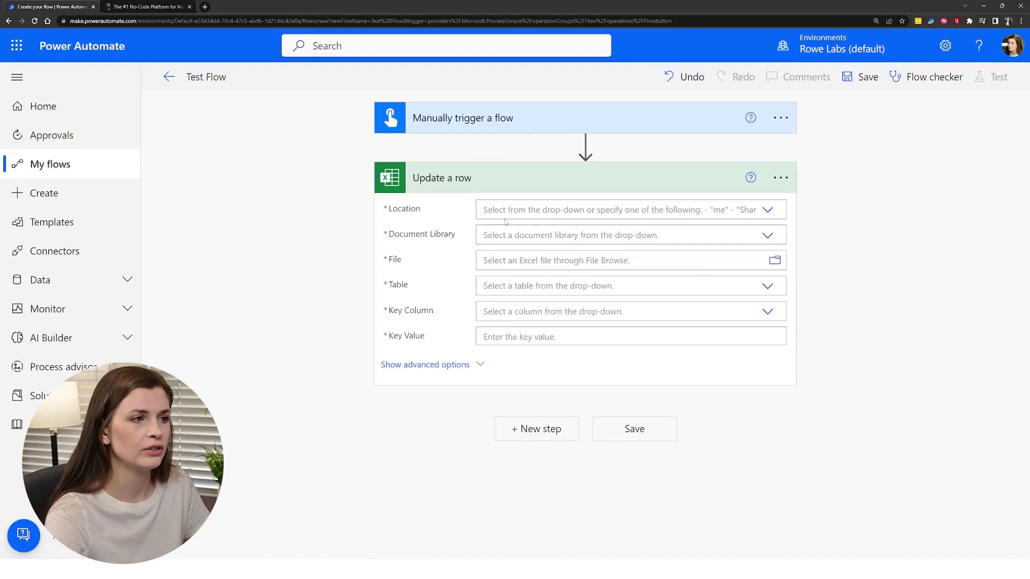
click(614, 211)
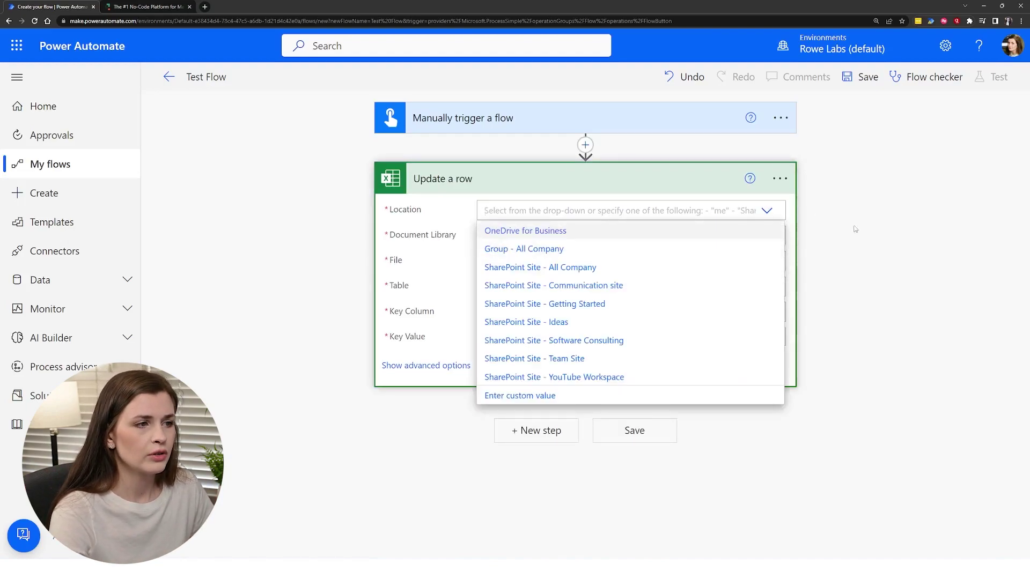
click(843, 248)
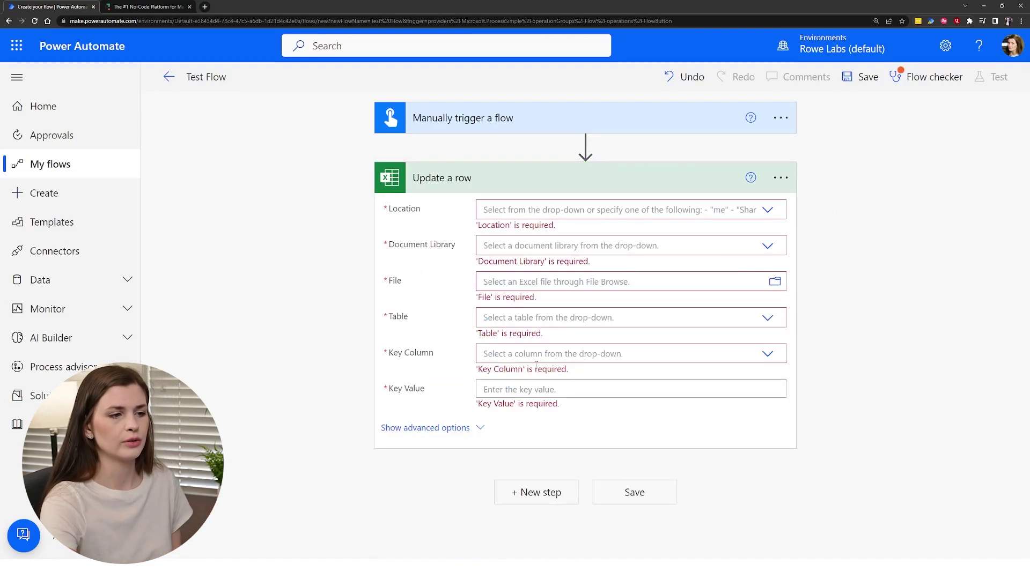
click(554, 489)
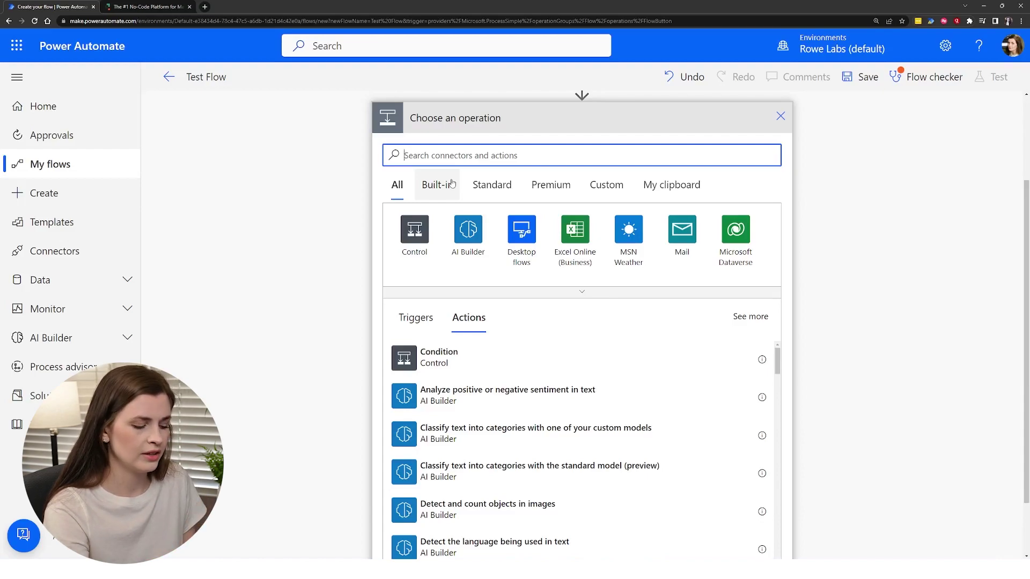
text(o)
key(BackSpace)
text(ot)
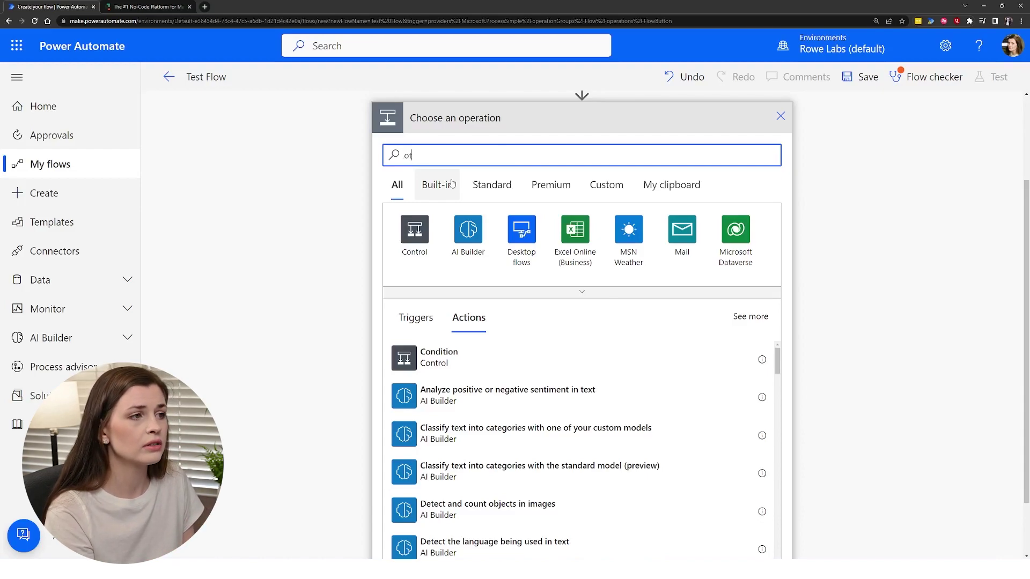
key(BackSpace)
text(ut)
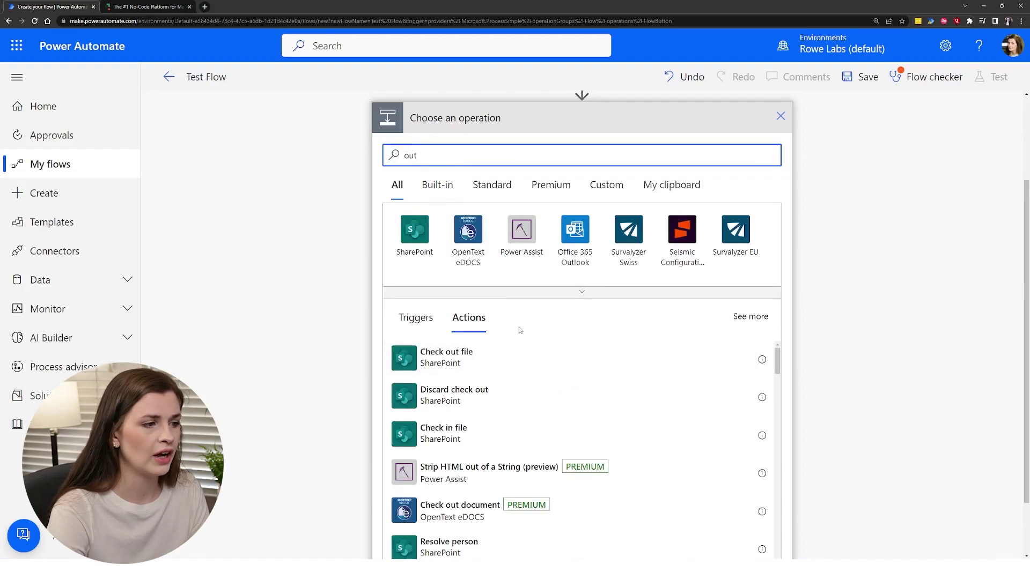
text(look)
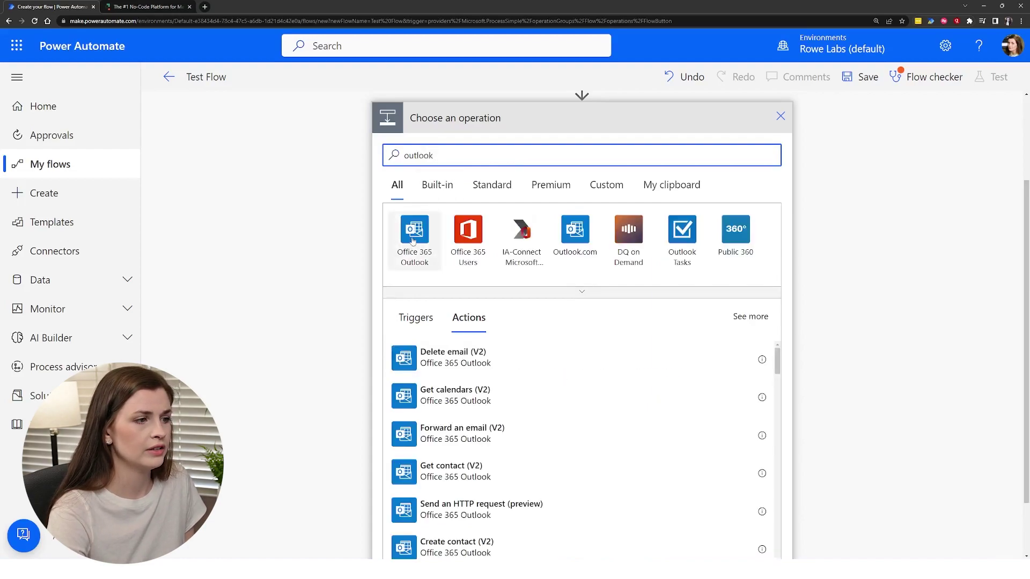
click(432, 226)
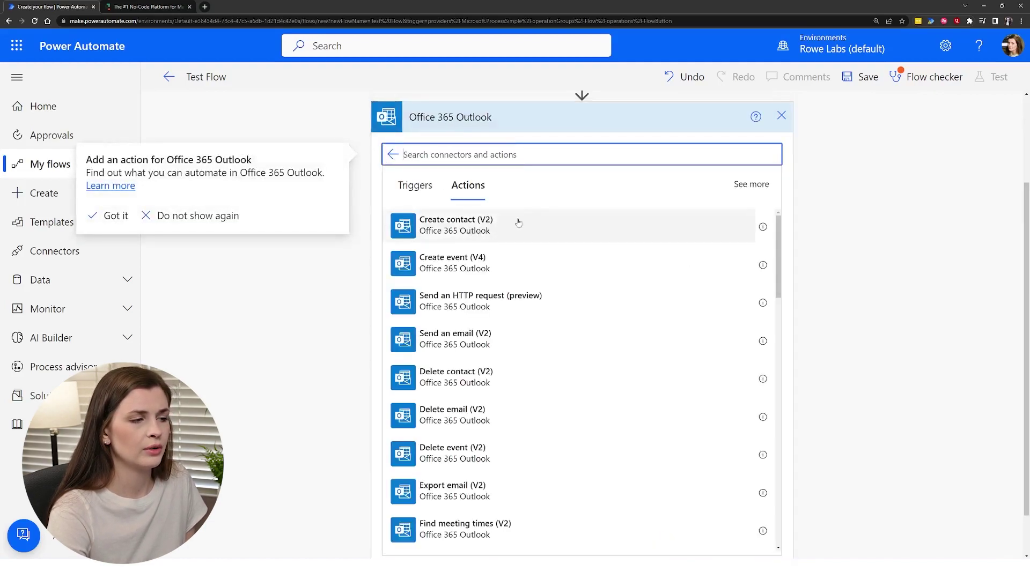
scroll(581, 285, up, 2)
scroll(512, 366, down, 3)
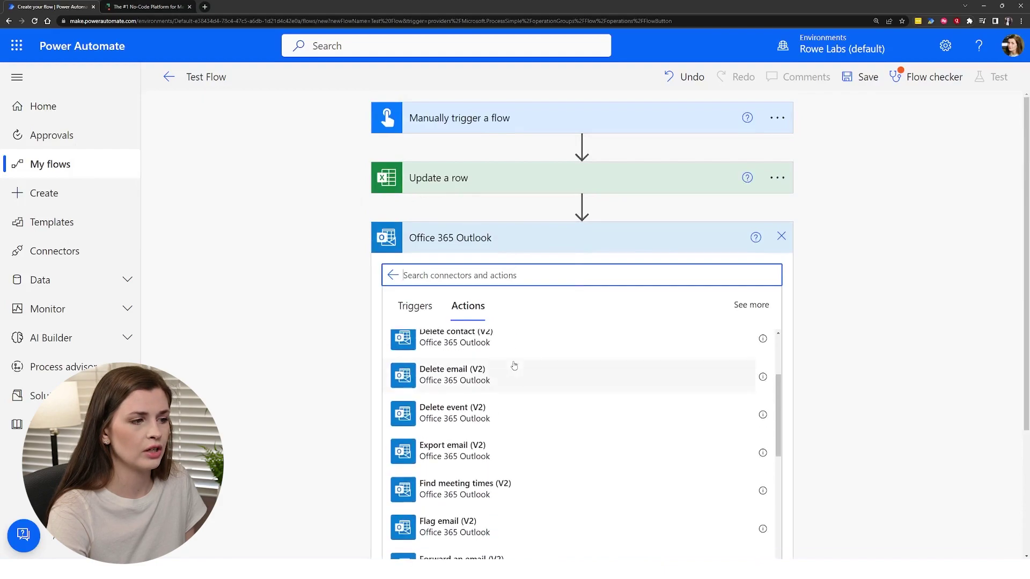
scroll(500, 413, up, 1)
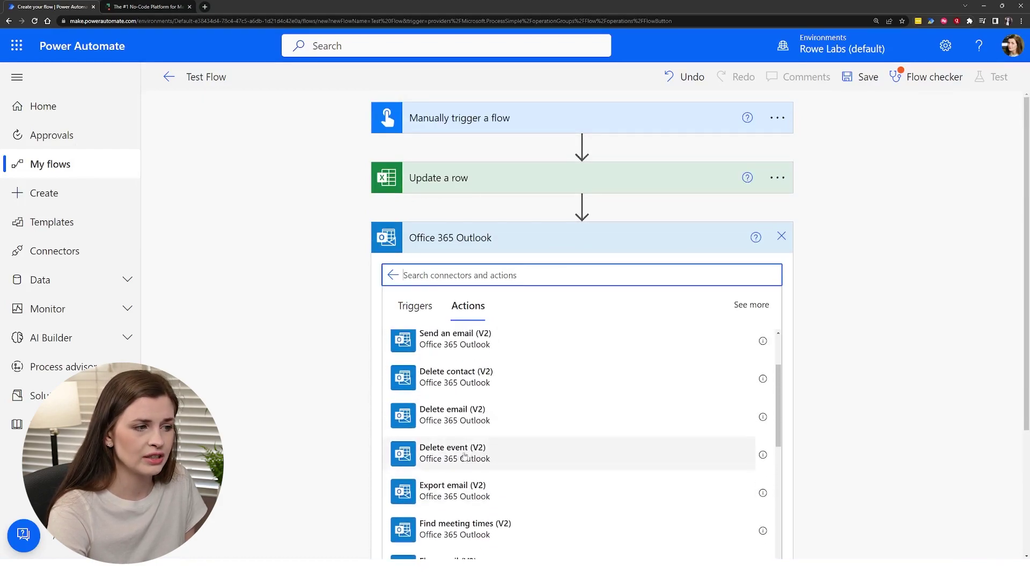
scroll(472, 429, down, 12)
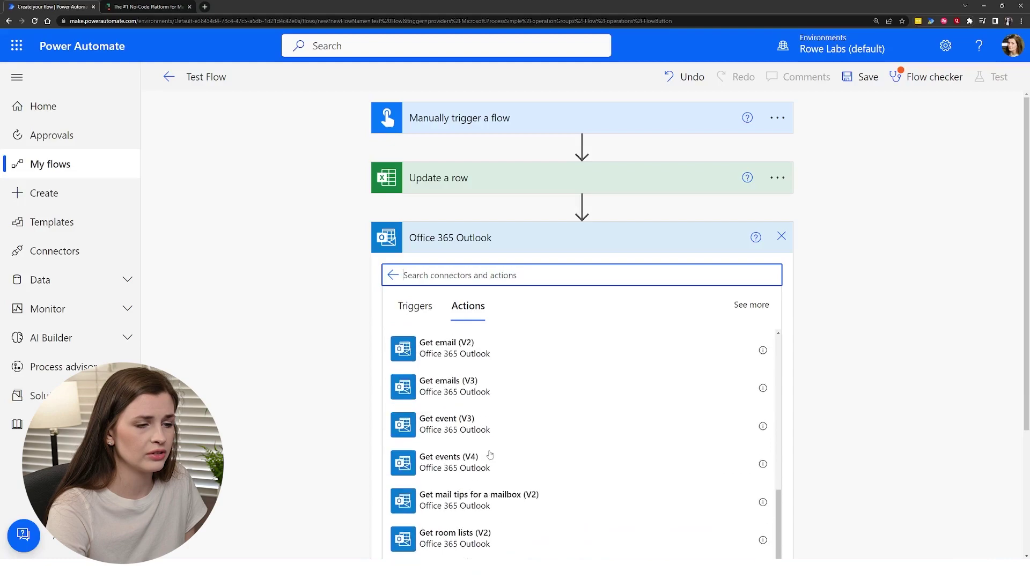
scroll(523, 455, down, 2)
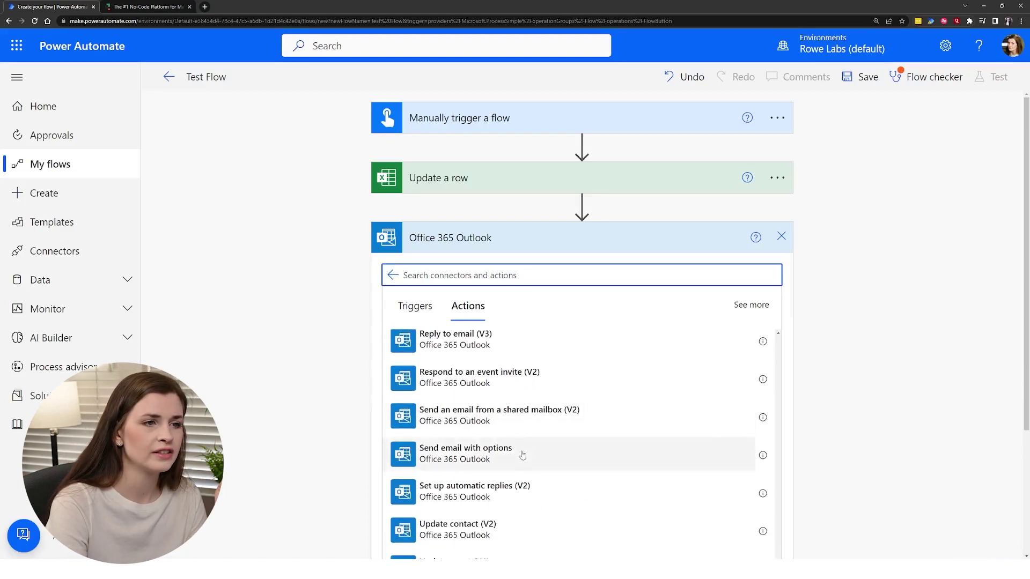
click(393, 275)
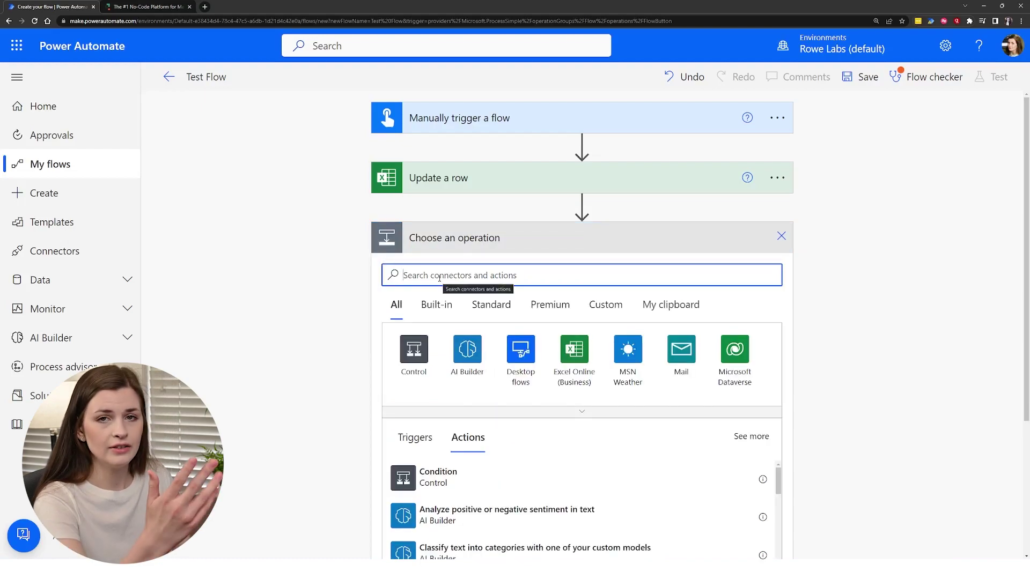
text(smart)
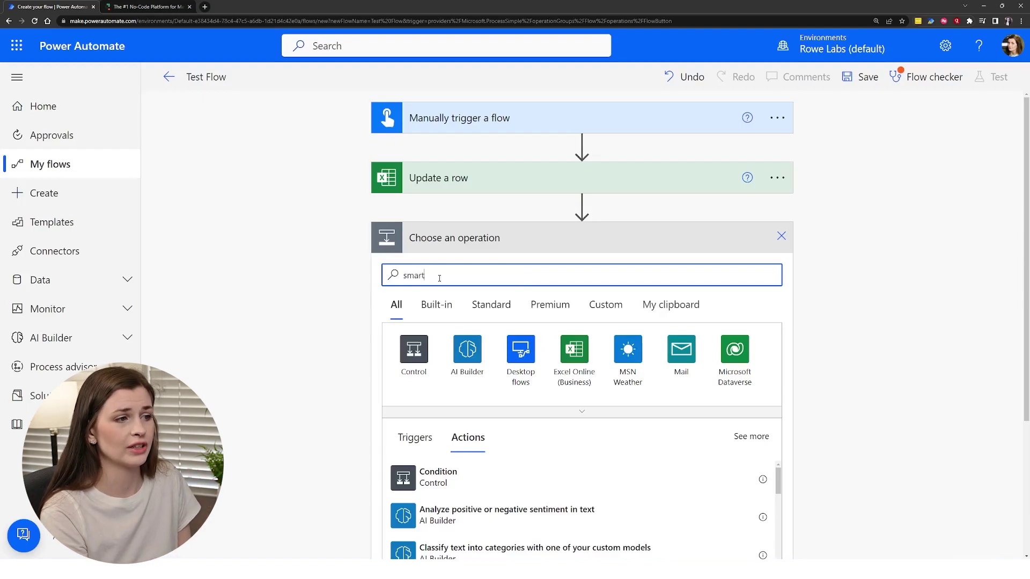
text(sheet)
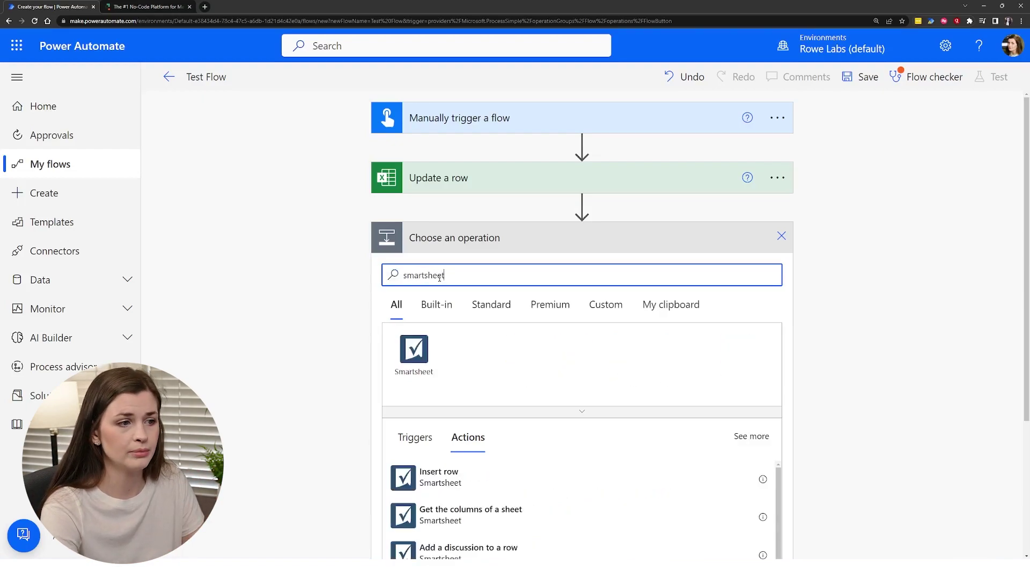
scroll(475, 422, down, 3)
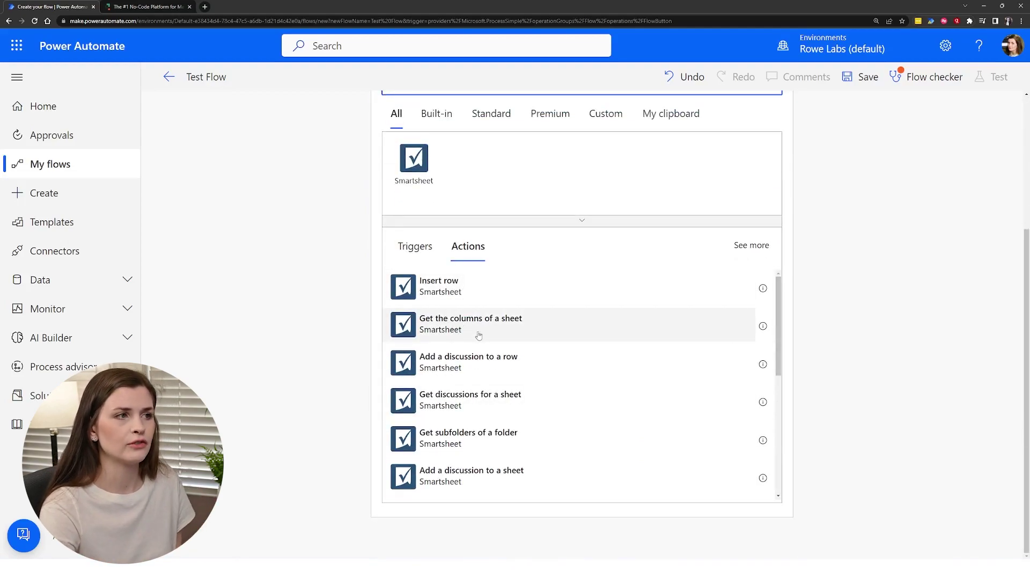
scroll(472, 289, up, 3)
drag(445, 275, 357, 276)
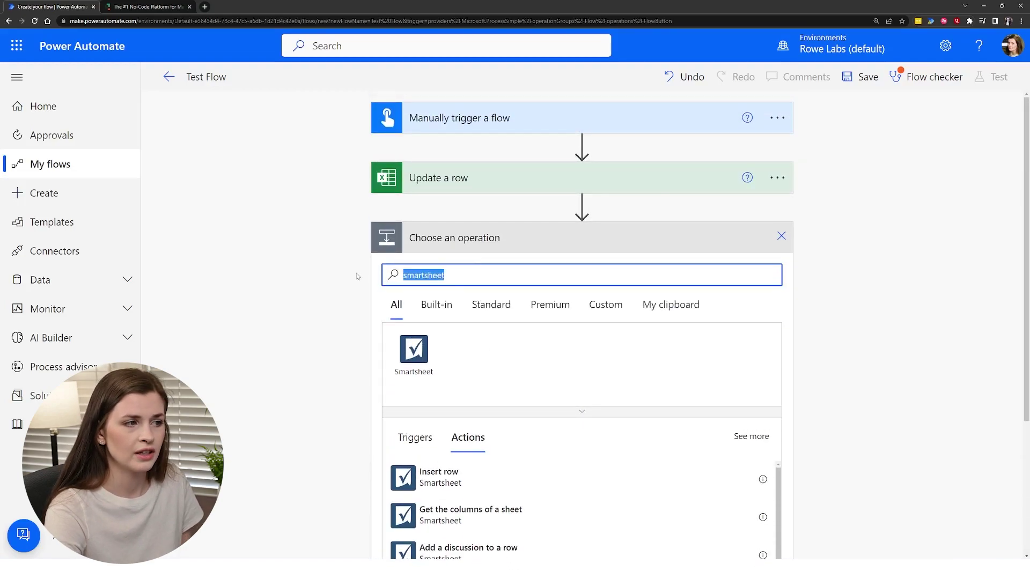
text(sharepoint)
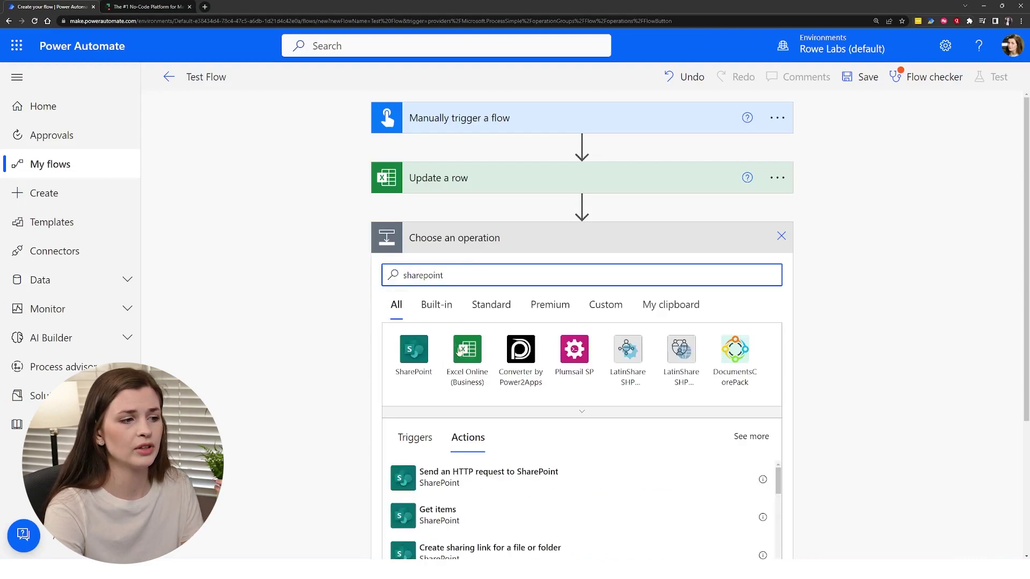
scroll(548, 490, down, 3)
scroll(548, 490, up, 2)
scroll(548, 490, down, 1)
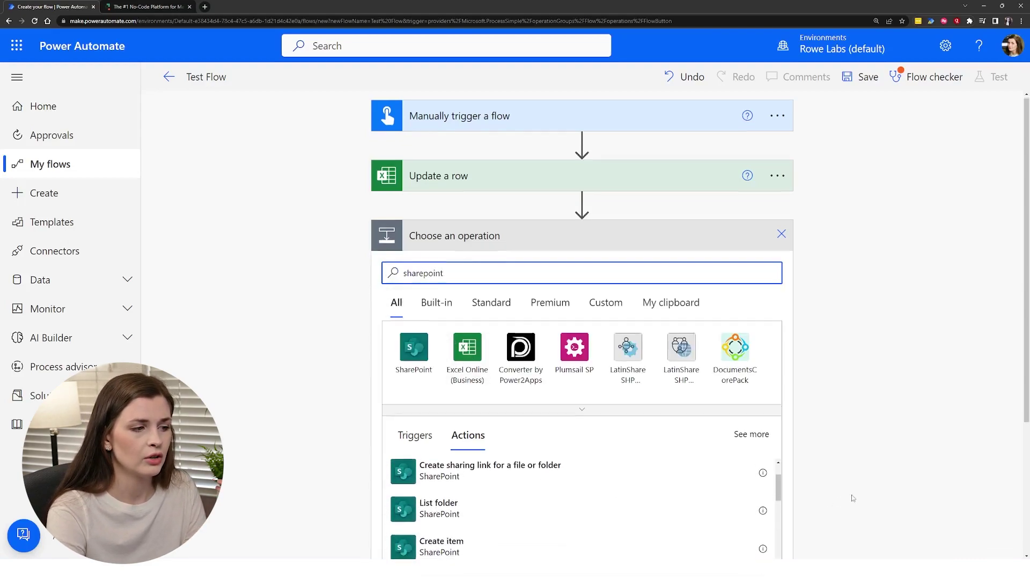
scroll(851, 494, down, 2)
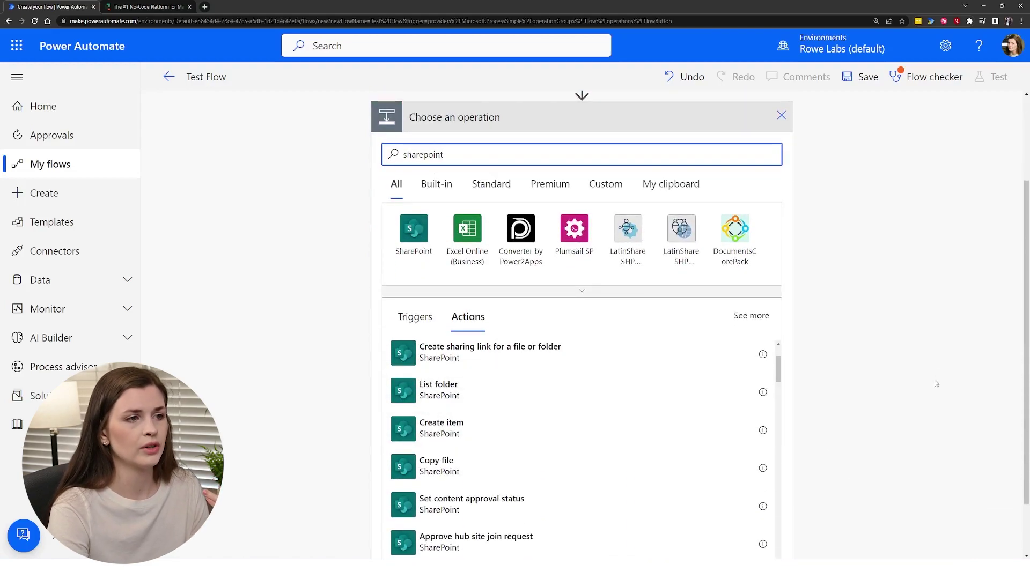
scroll(912, 392, up, 2)
drag(464, 286, 377, 271)
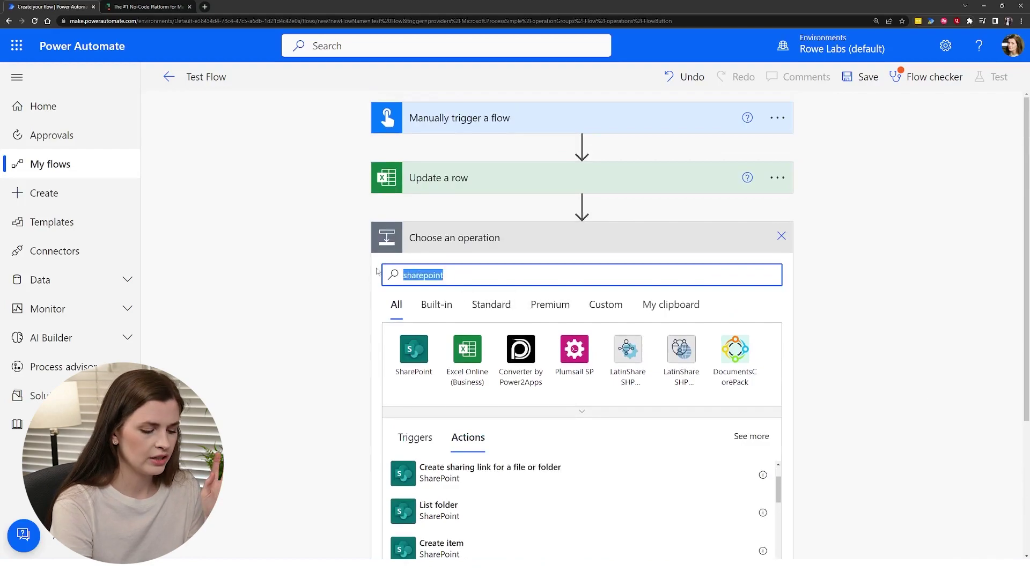
key(BackSpace)
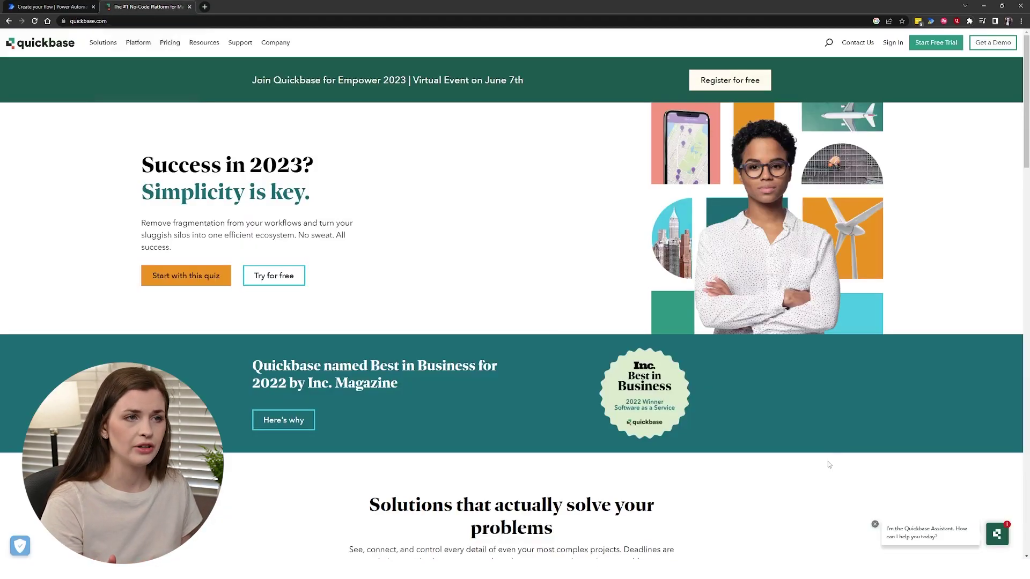
mouse_move(148, 45)
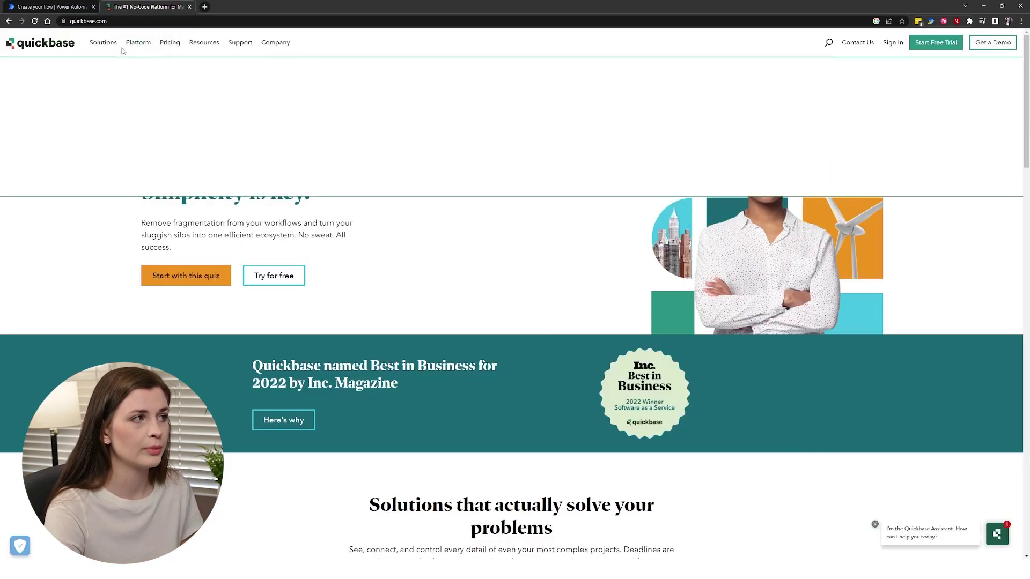
scroll(876, 481, down, 7)
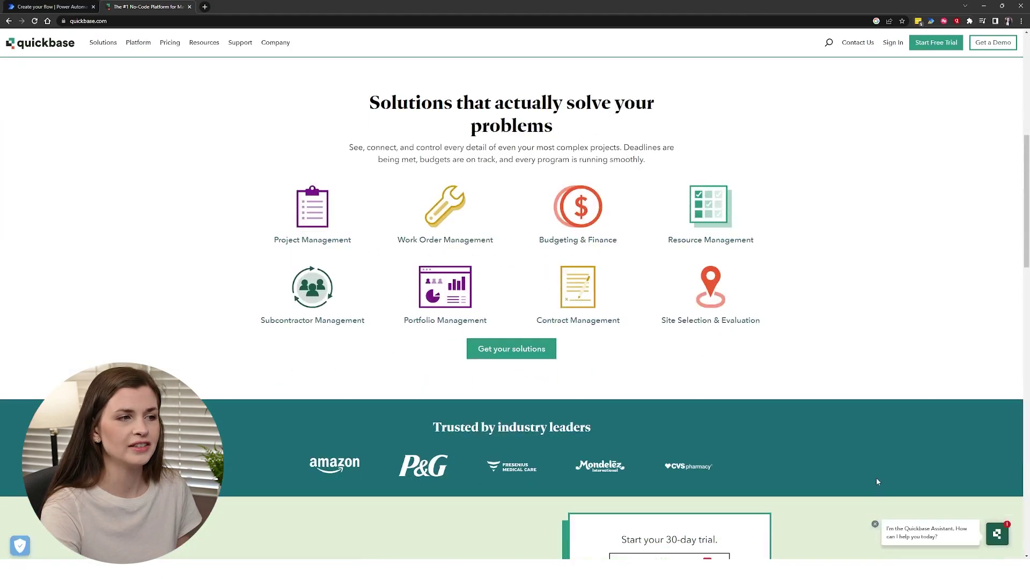
scroll(852, 464, down, 3)
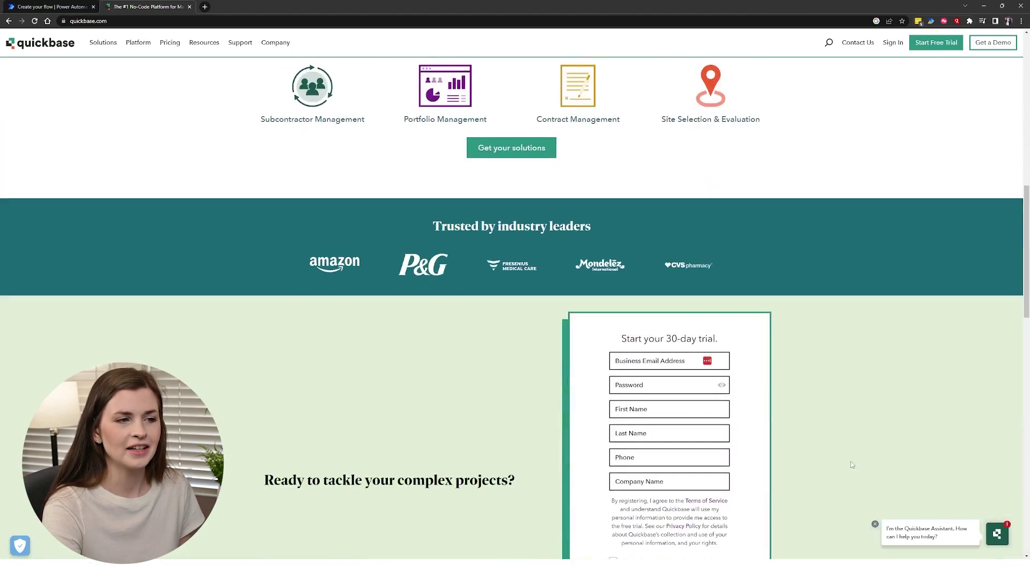
scroll(852, 465, up, 2)
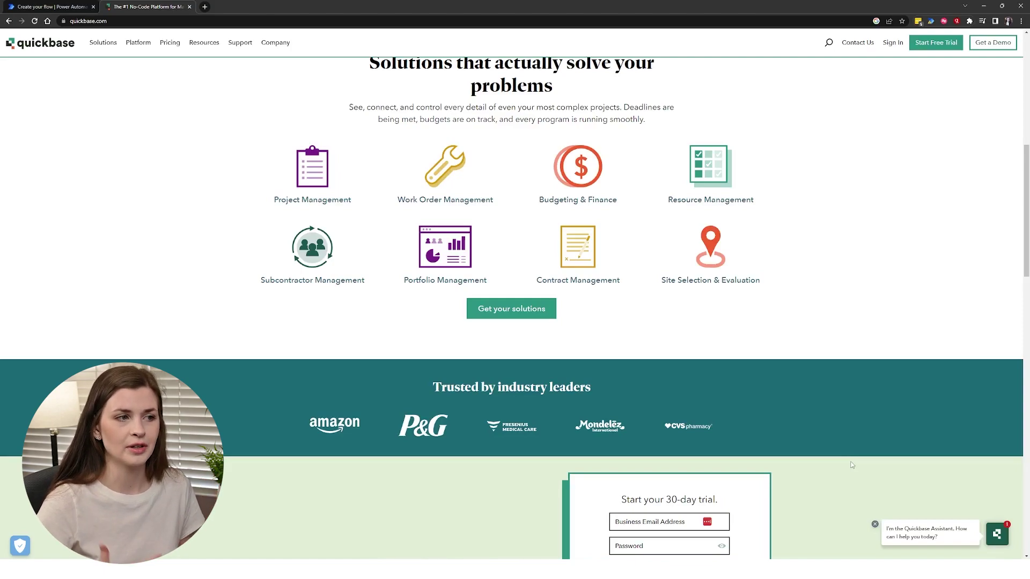
scroll(683, 270, up, 2)
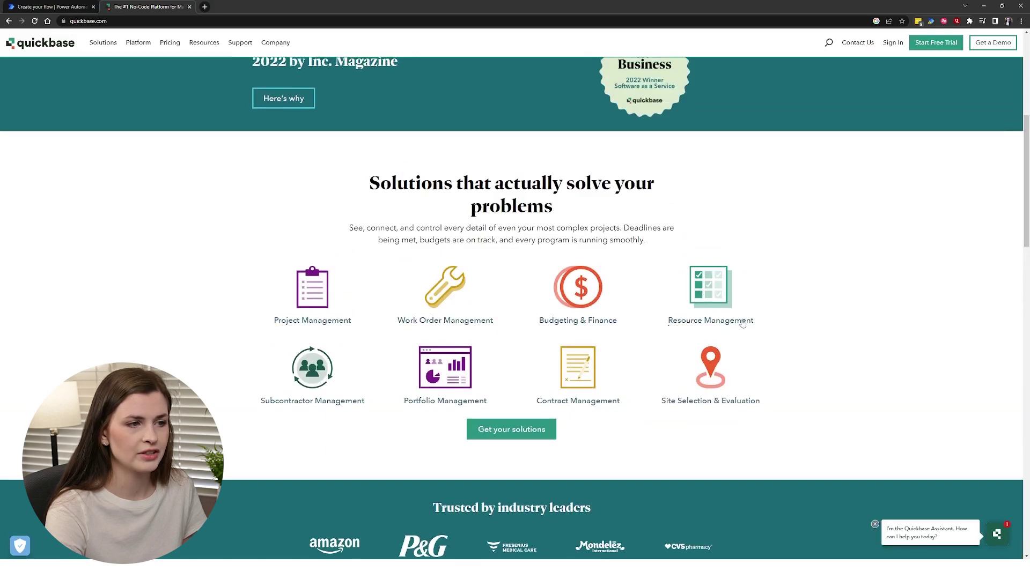
scroll(812, 430, down, 15)
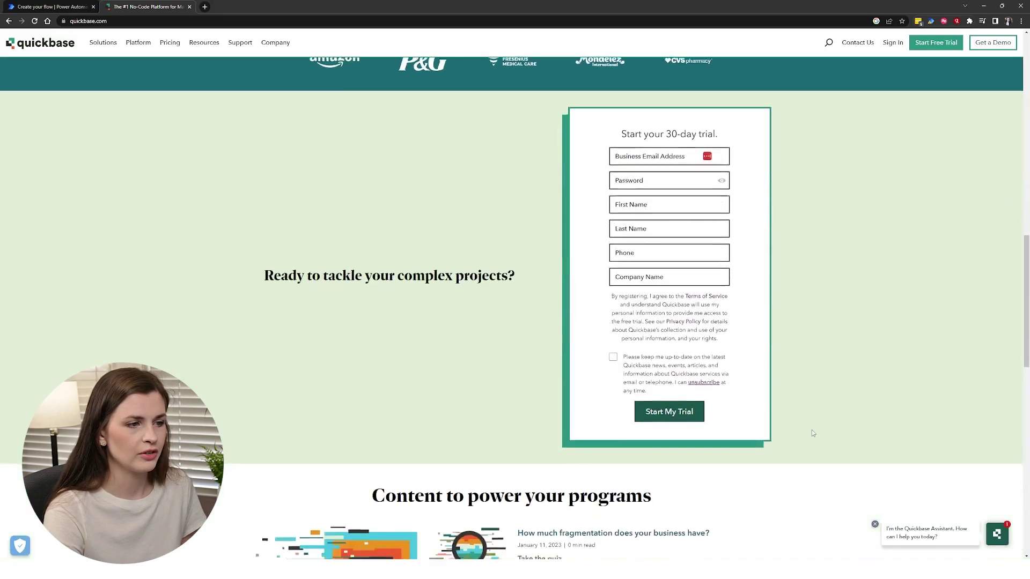
scroll(812, 429, down, 6)
scroll(812, 429, up, 14)
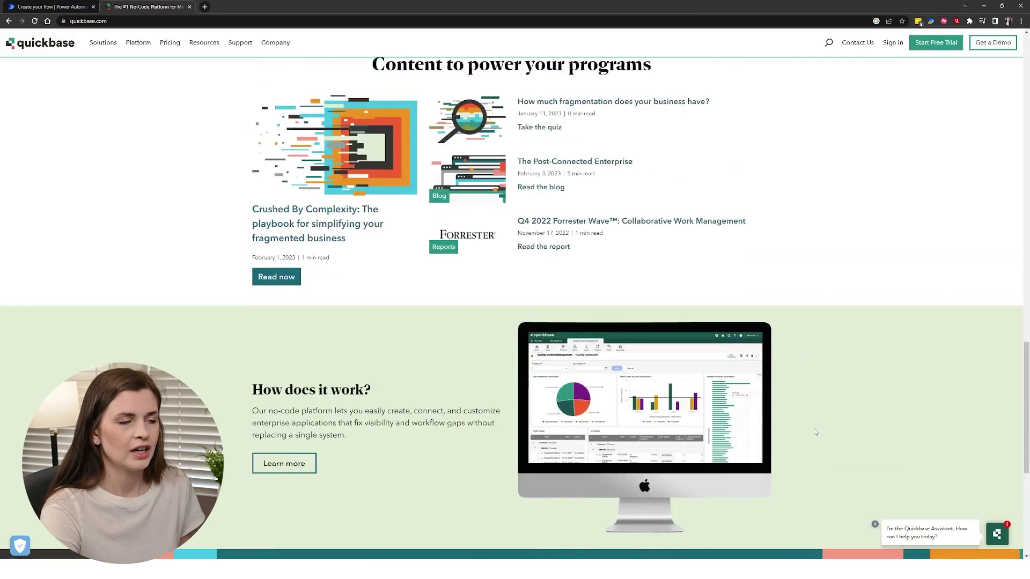
scroll(814, 432, up, 10)
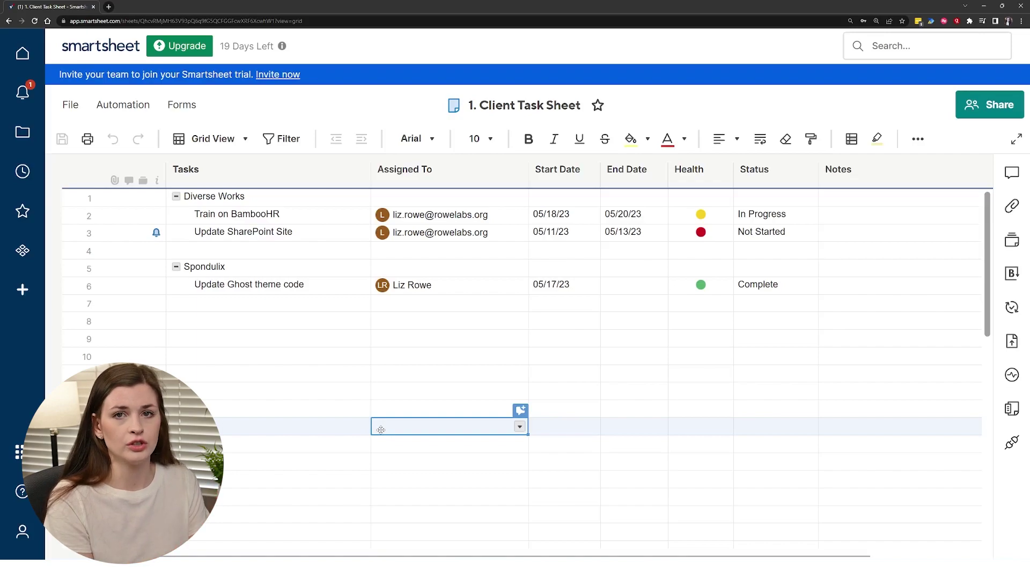
- Browse the Client Task Sheet cells with arrow keys, then select CSI Code cell H16 in Excel
click(344, 375)
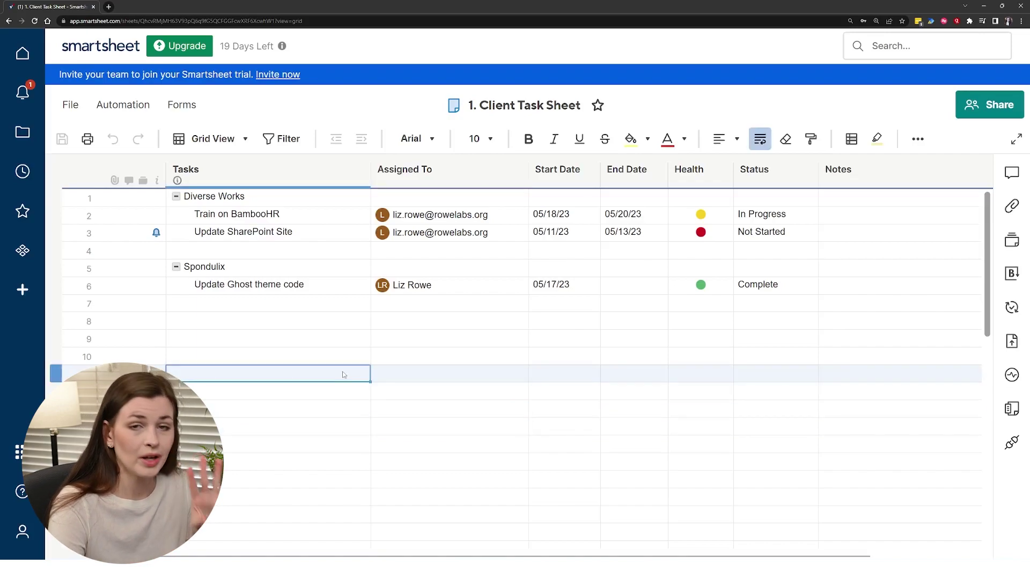
click(273, 214)
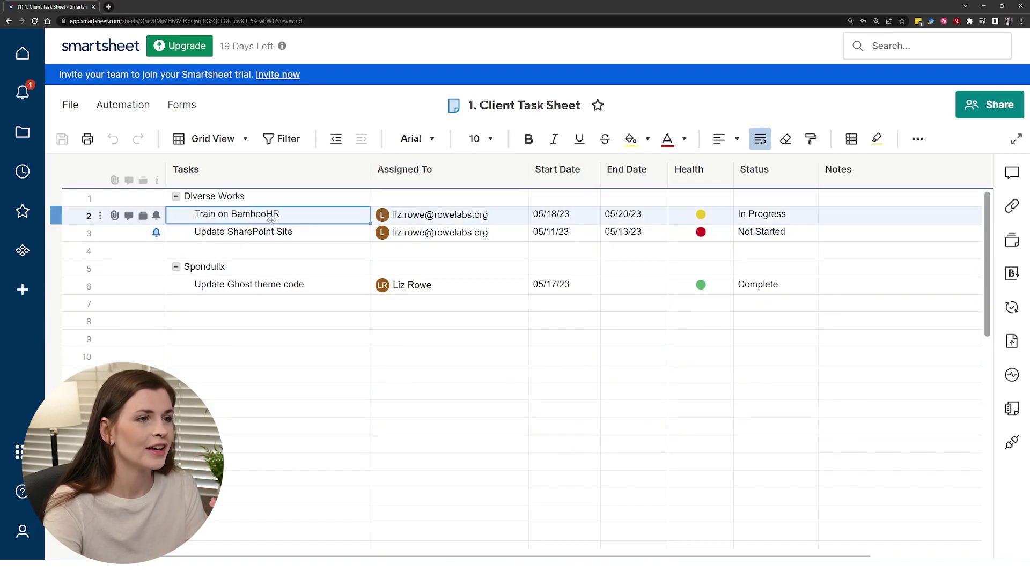
key(Down)
key(Right)
key(Up)
key(Left)
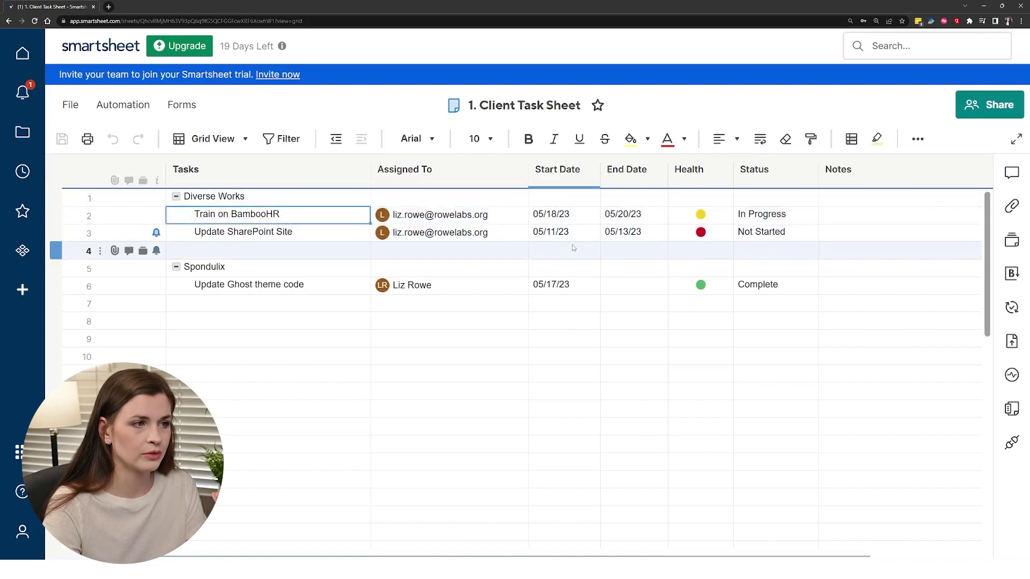
key(Down)
key(Down)
key(Right)
key(Up)
key(Left)
key(Up)
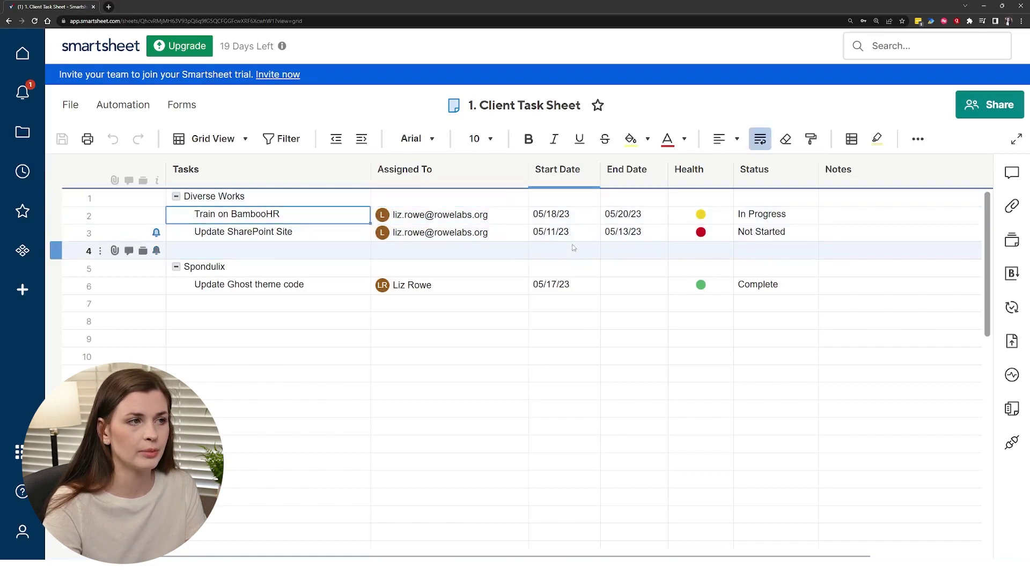
key(Down)
key(Right)
key(Down)
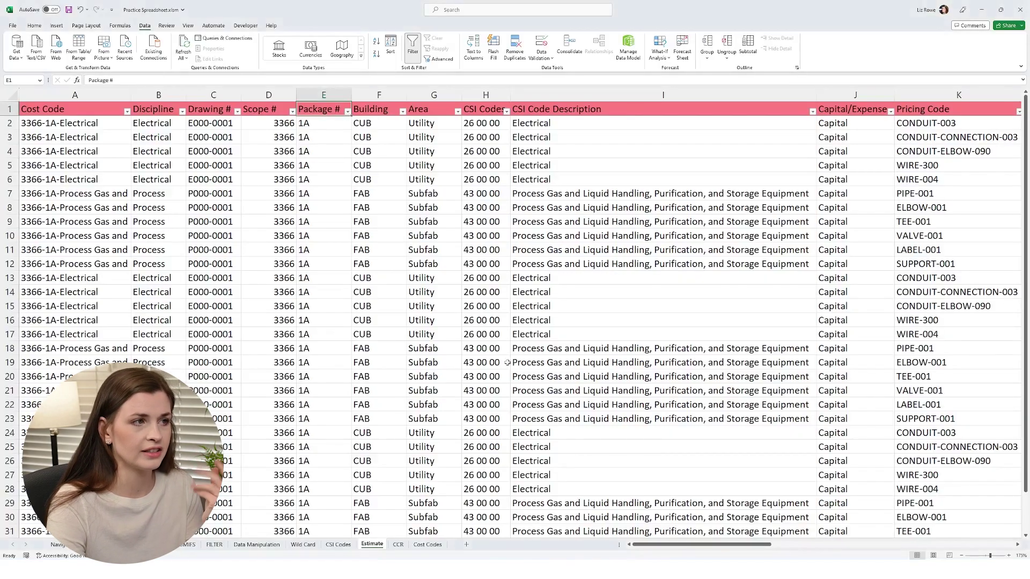
click(464, 322)
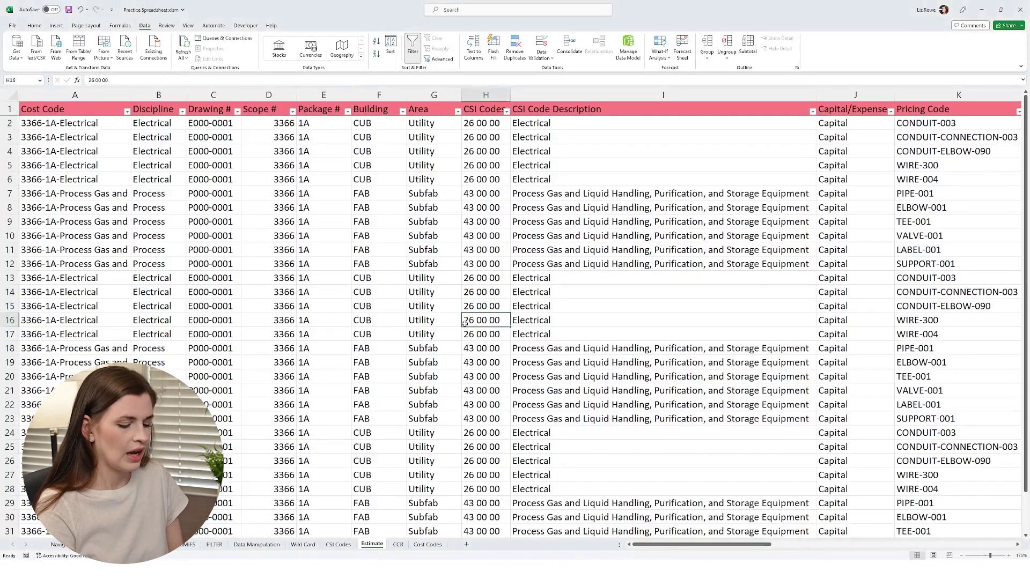
key(ctrl+Up)
key(ctrl+Left)
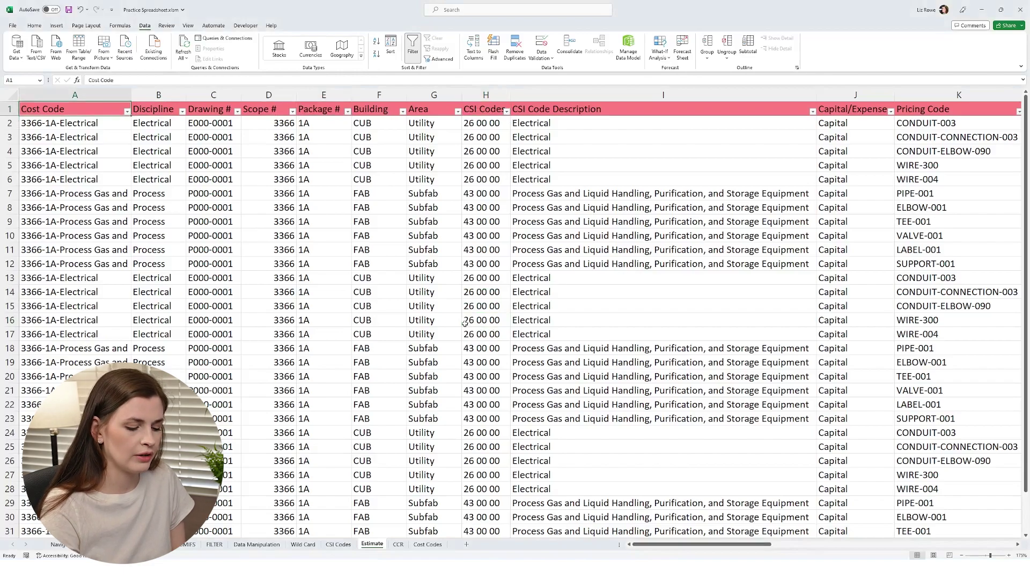
key(ctrl+shift+End)
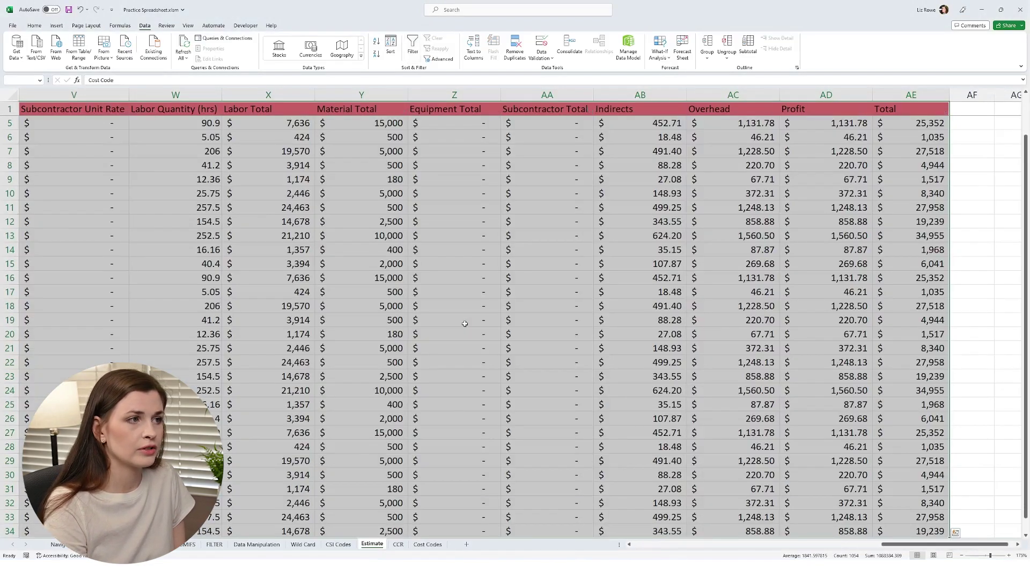
key(ctrl+Home)
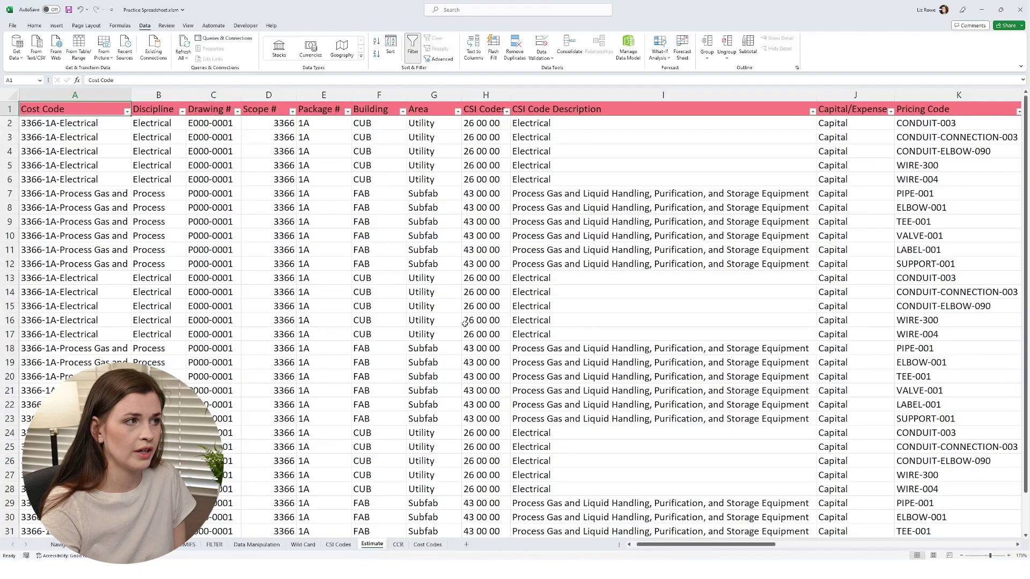
key(alt+Down)
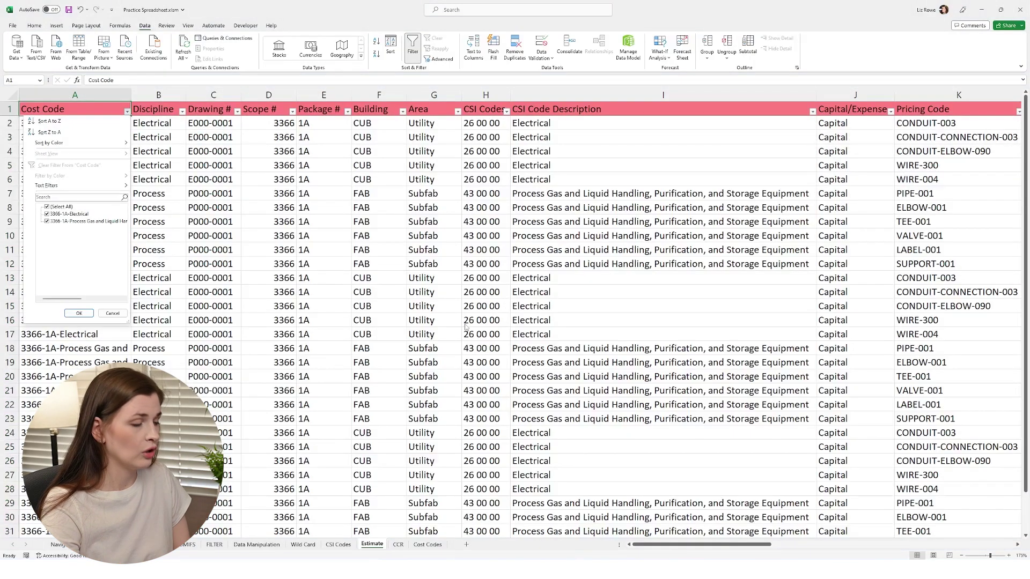
key(e)
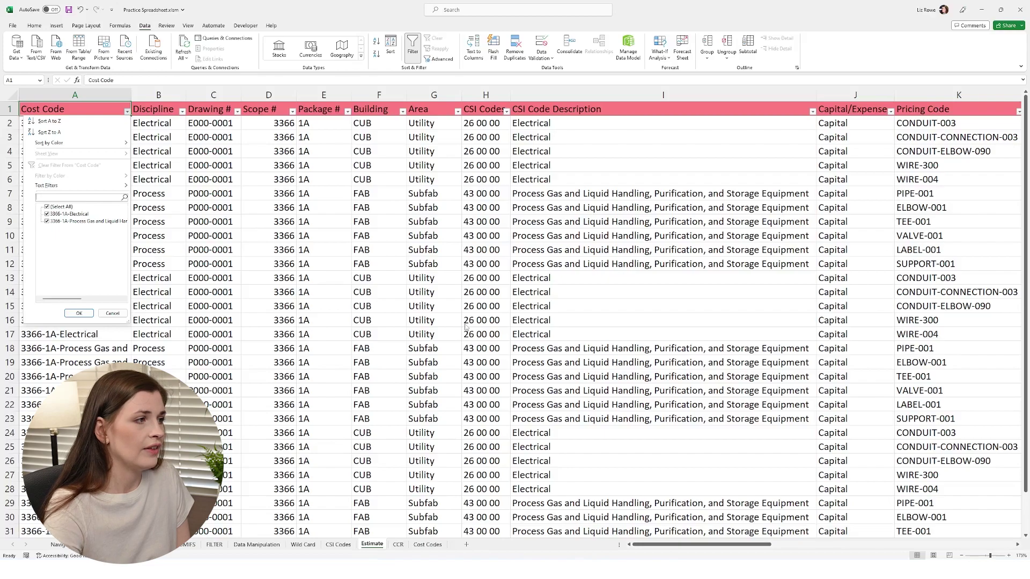
click(60, 207)
click(68, 213)
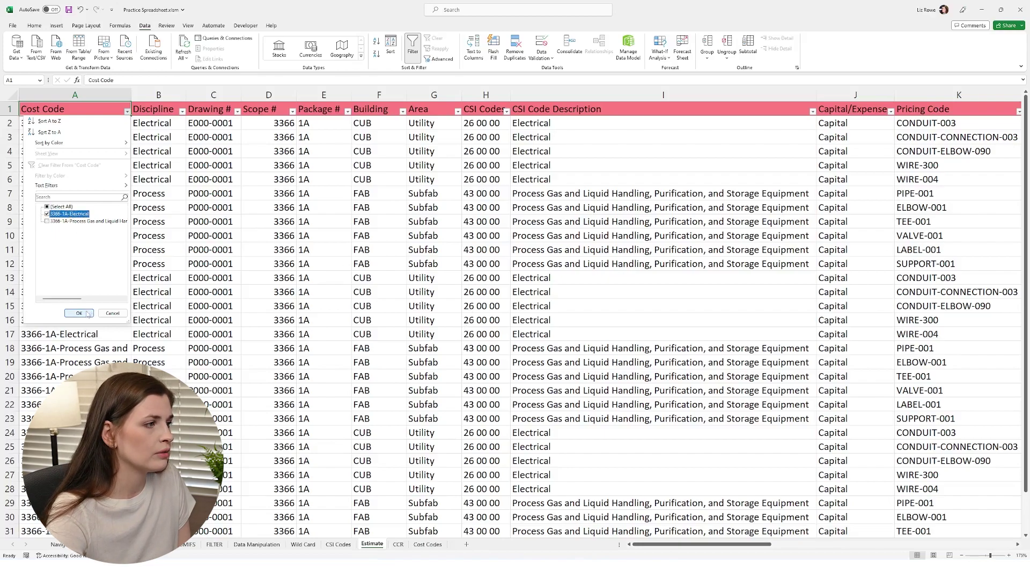
click(87, 314)
click(521, 384)
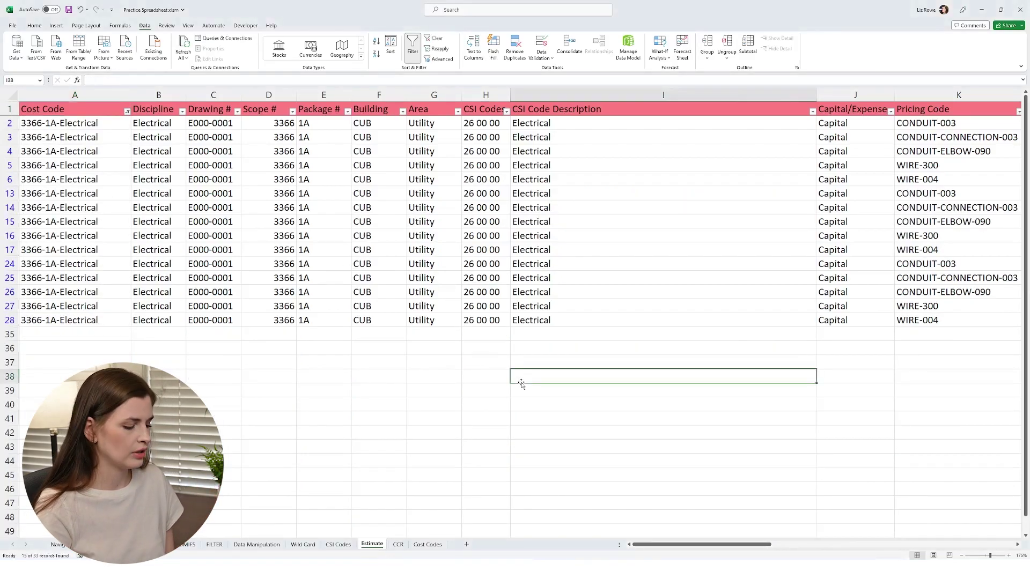
key(alt+a)
key(c)
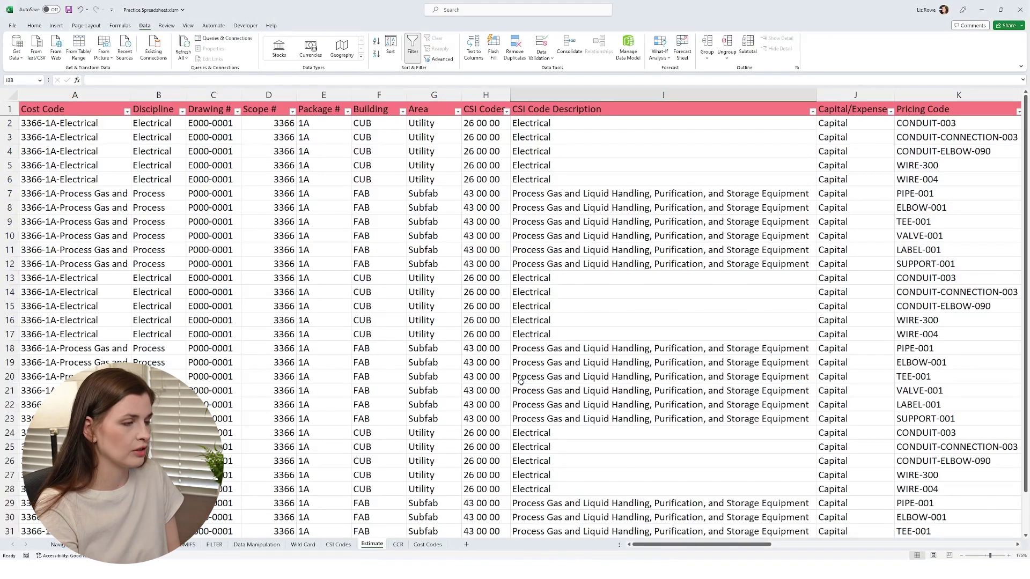
key(alt)
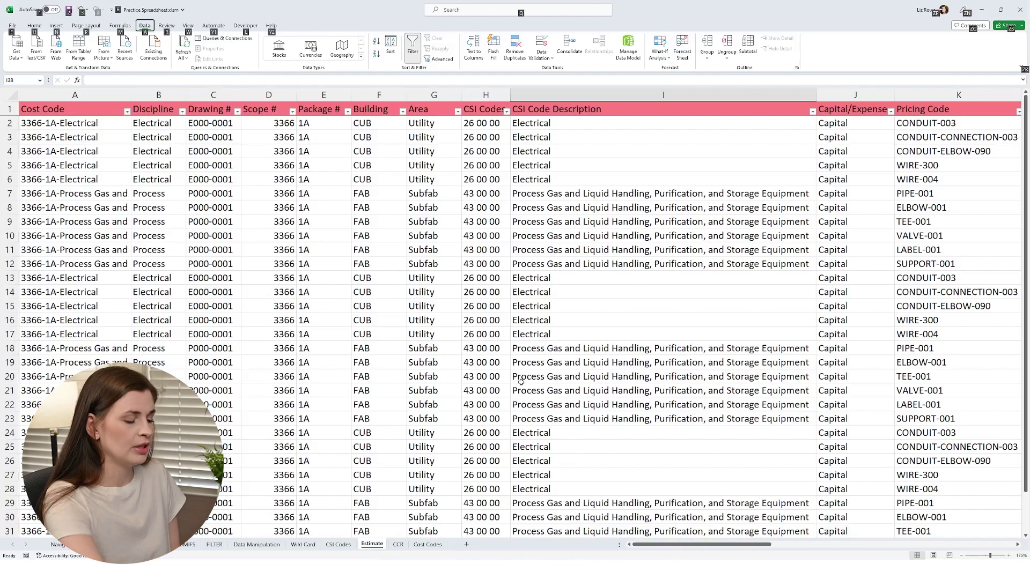
key(a)
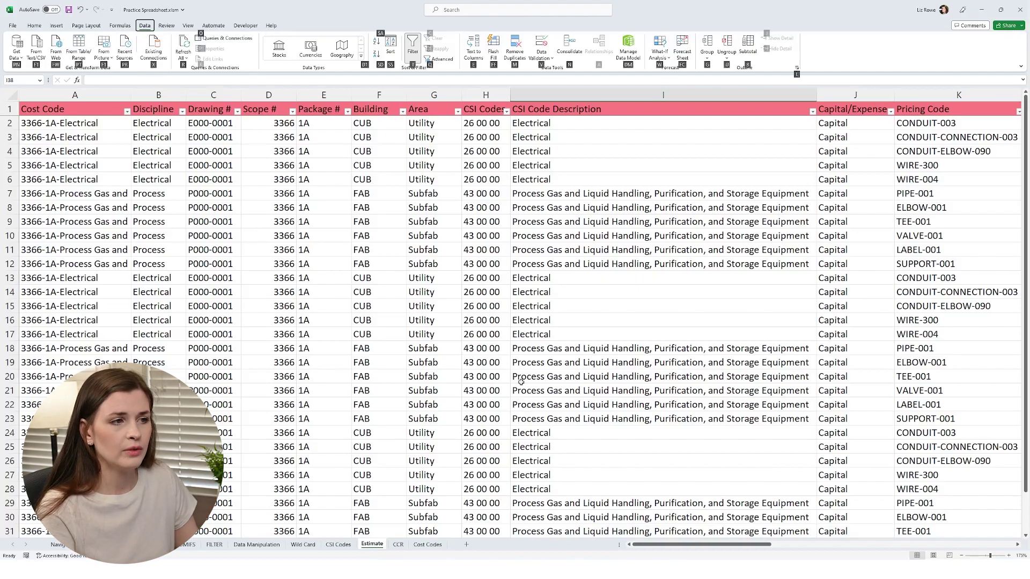
key(Escape)
key(Escape)
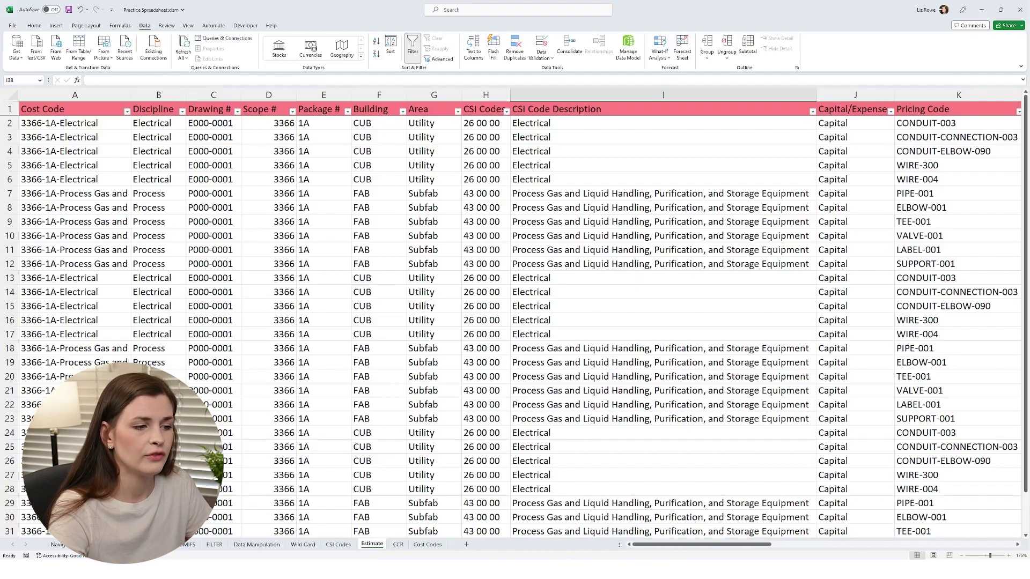
click(533, 571)
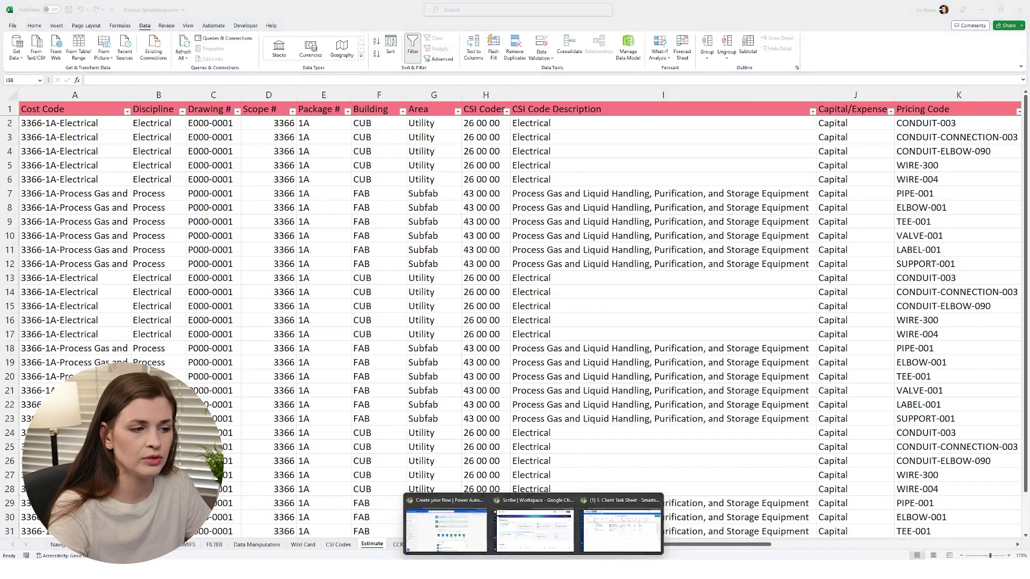
click(623, 528)
- Select row 10's Assigned To cell in Smartsheet's Client Task Sheet
click(433, 357)
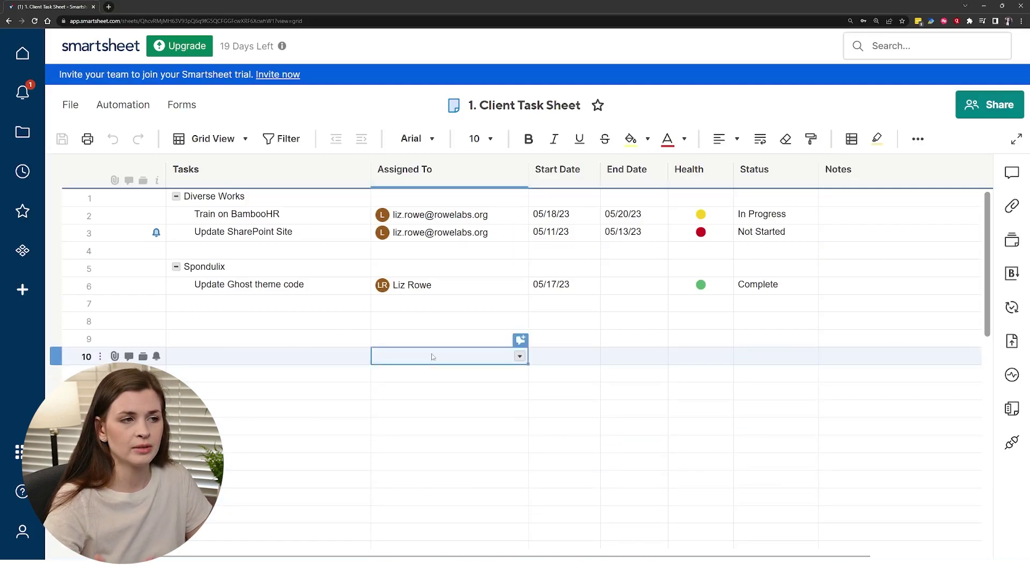